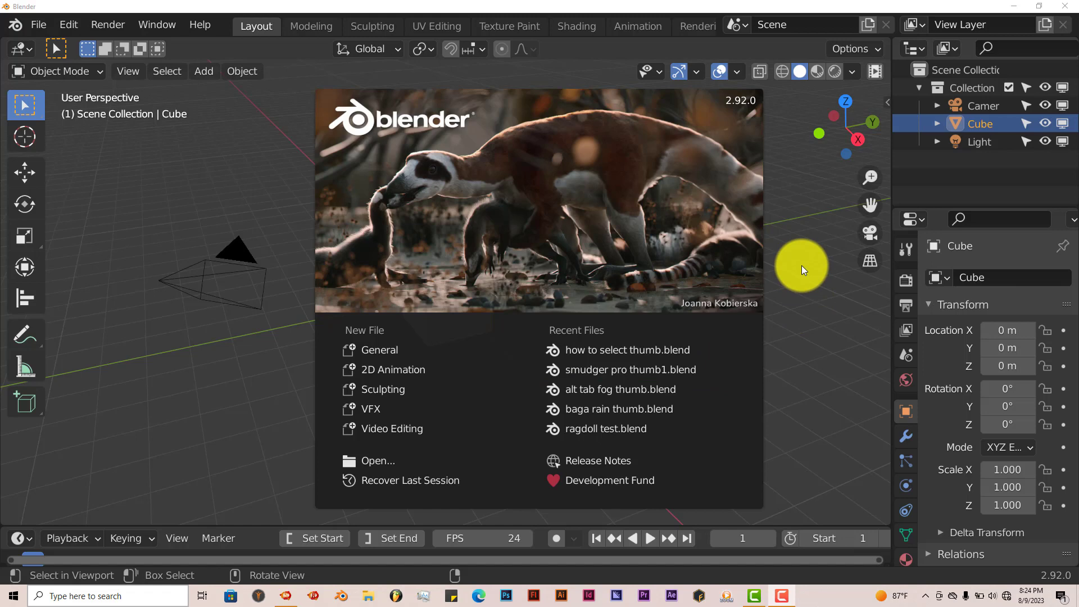
# Look up the Cinepack add-on in the preferences by searching for "cin" and check that it is enabled
pyautogui.click(69, 25)
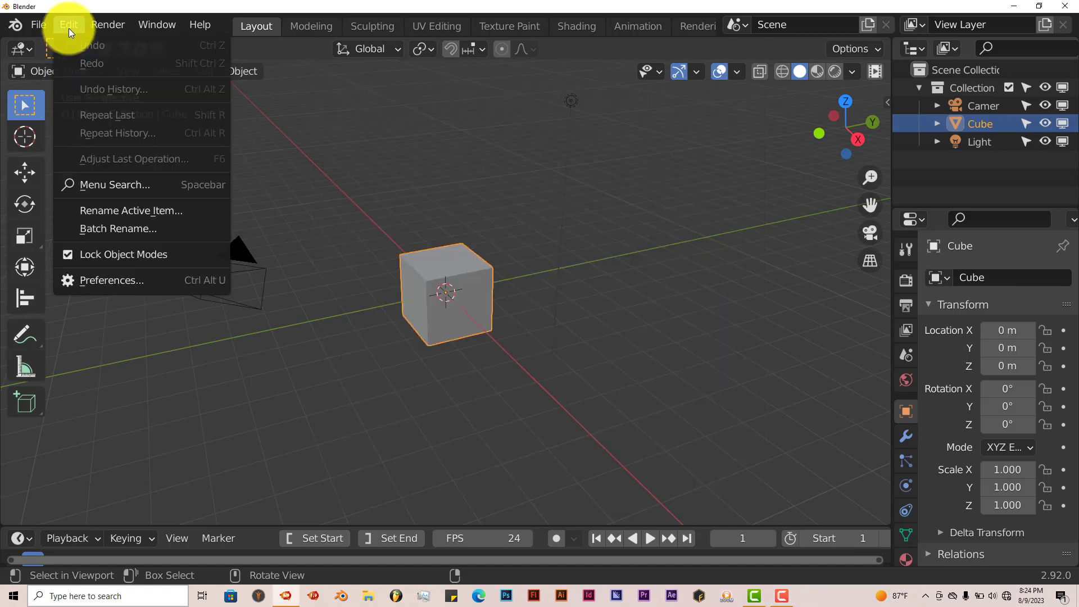
pyautogui.click(107, 279)
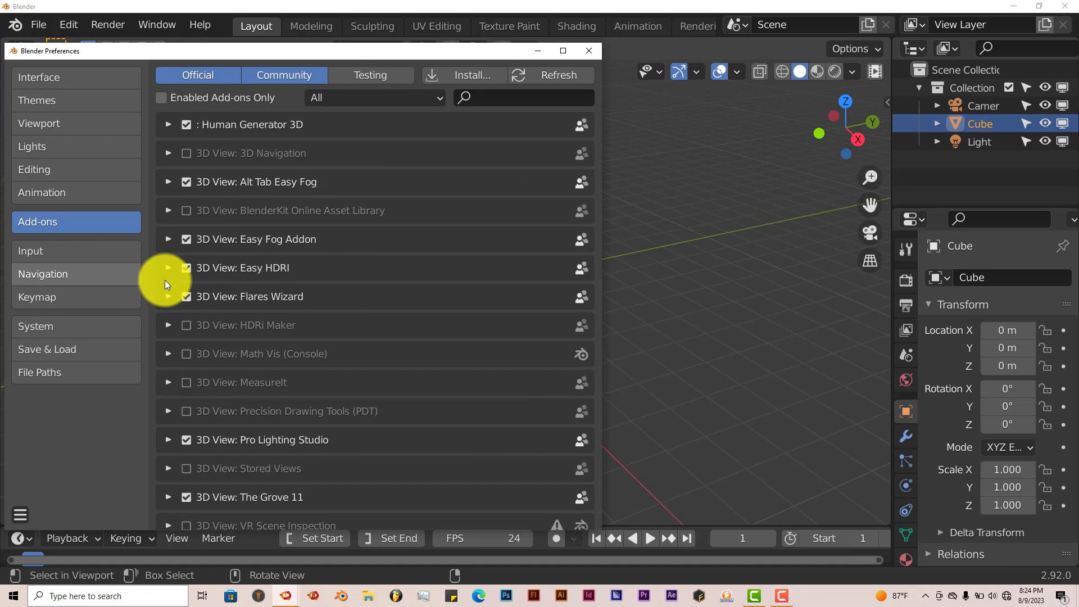
pyautogui.click(463, 76)
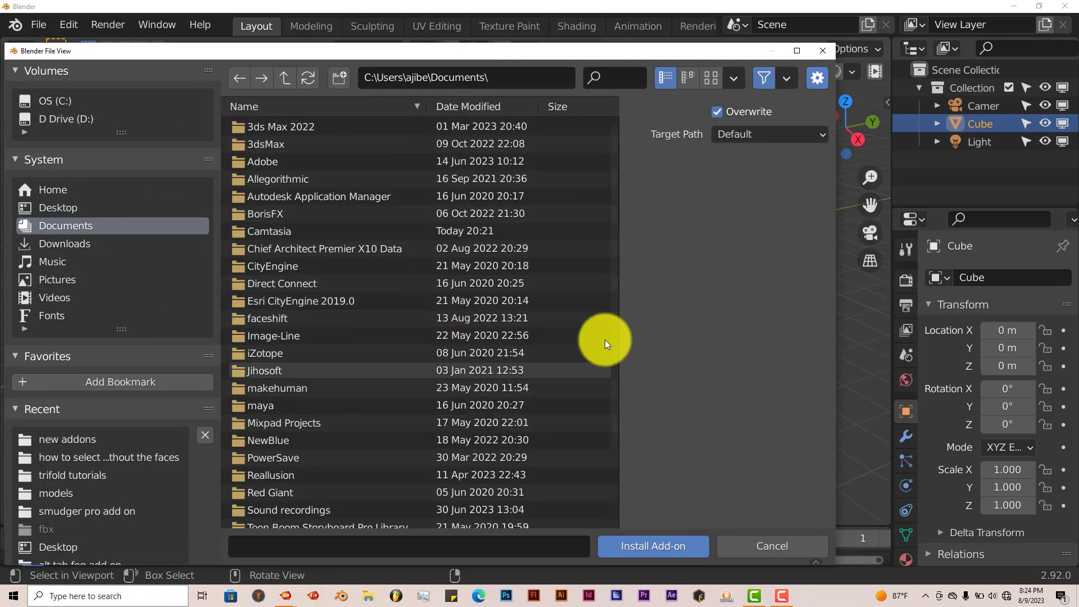
pyautogui.click(821, 51)
pyautogui.click(508, 98)
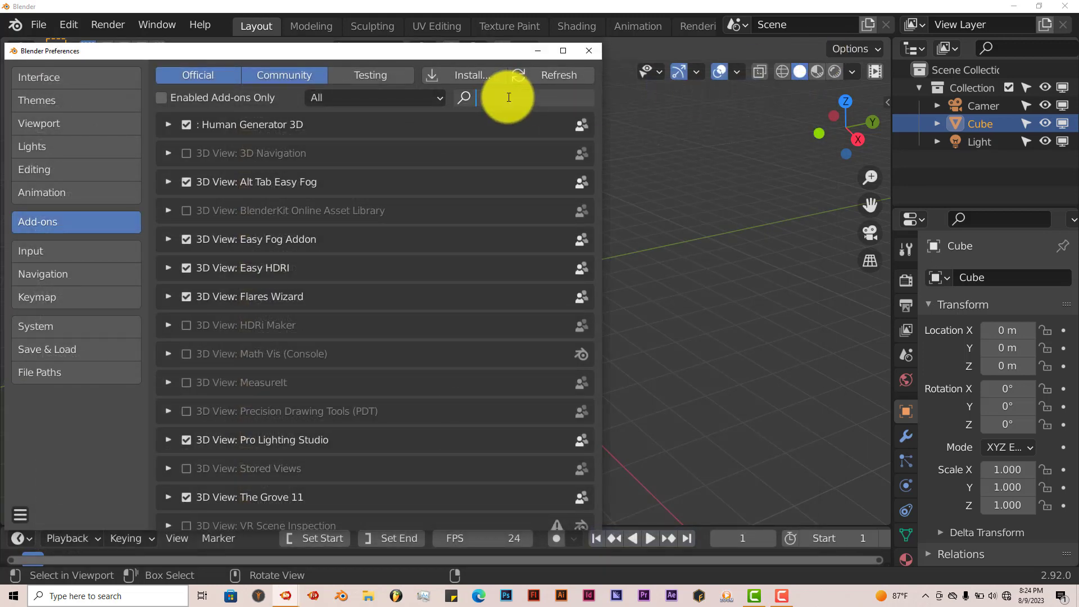
pyautogui.write('cin')
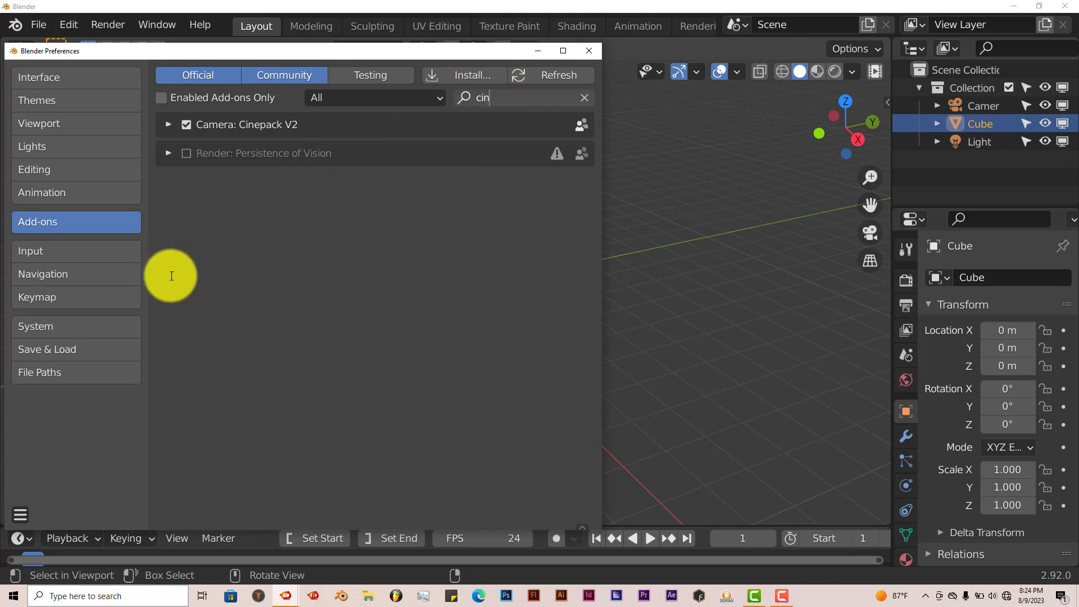
pyautogui.click(593, 52)
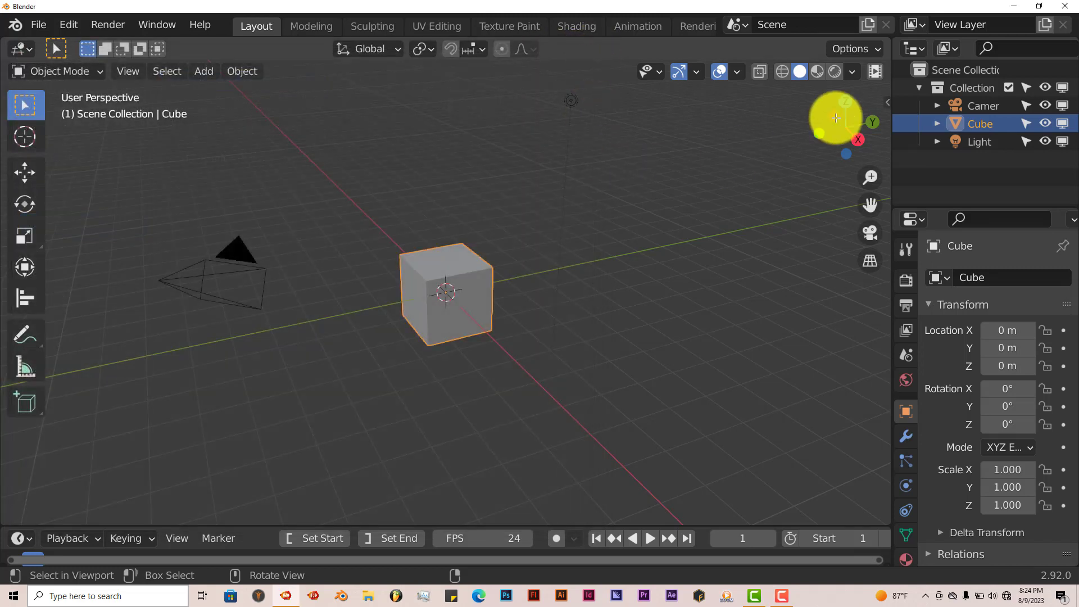
# Show the CinePack Assets in the viewport sidebar and look through the Cinematic, Extras, Flyovers and FPV categories, ending on Chaotic
pyautogui.click(888, 101)
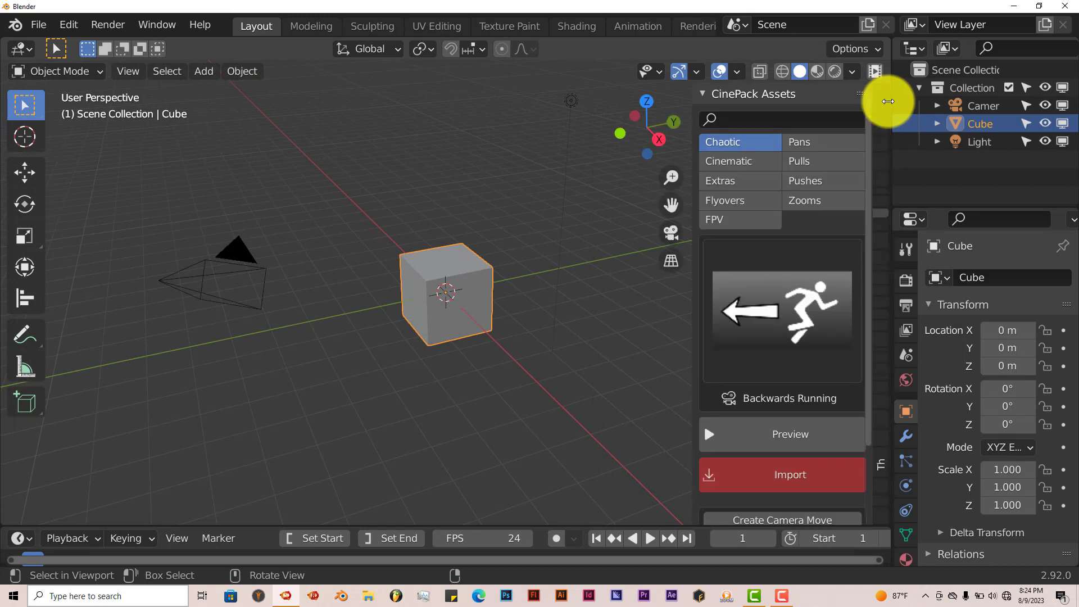
pyautogui.click(747, 163)
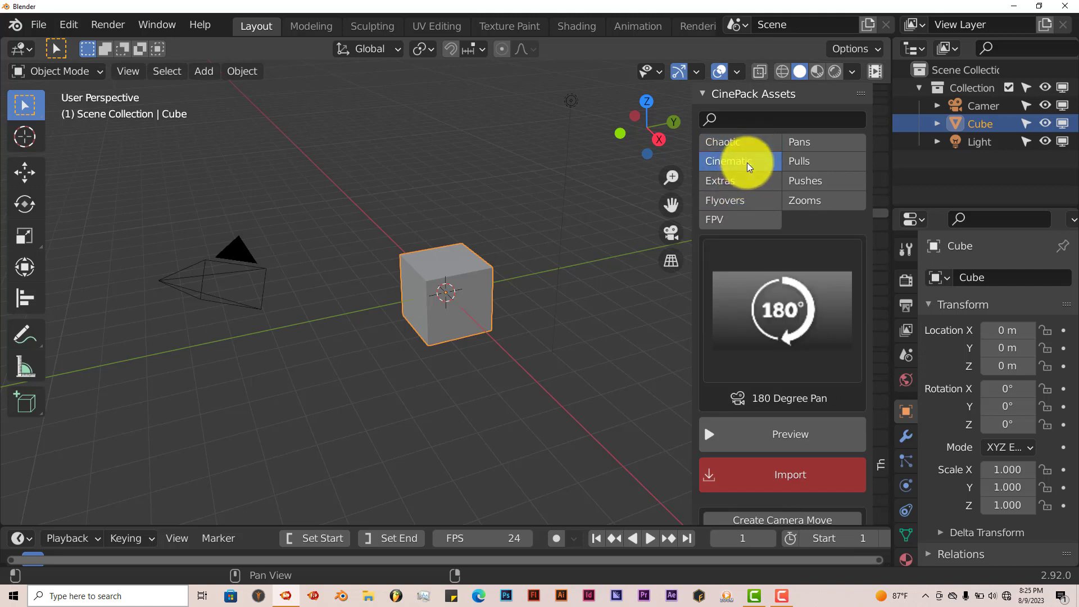
pyautogui.click(744, 181)
pyautogui.click(743, 201)
pyautogui.click(744, 219)
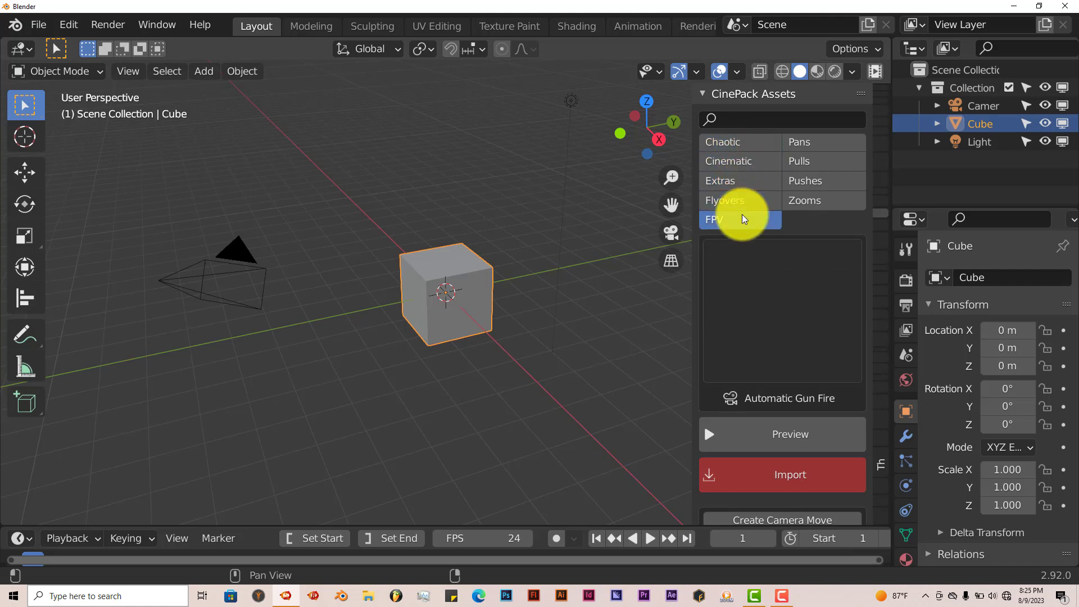
pyautogui.click(739, 143)
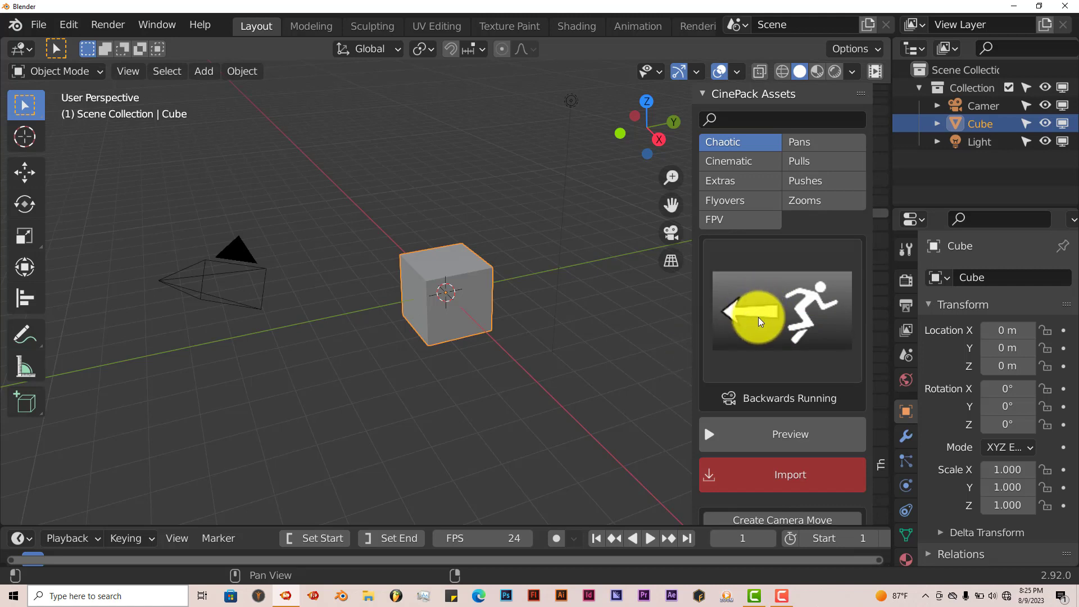
# Browse the available Chaotic camera moves and watch the preview of Backwards Running
pyautogui.click(765, 304)
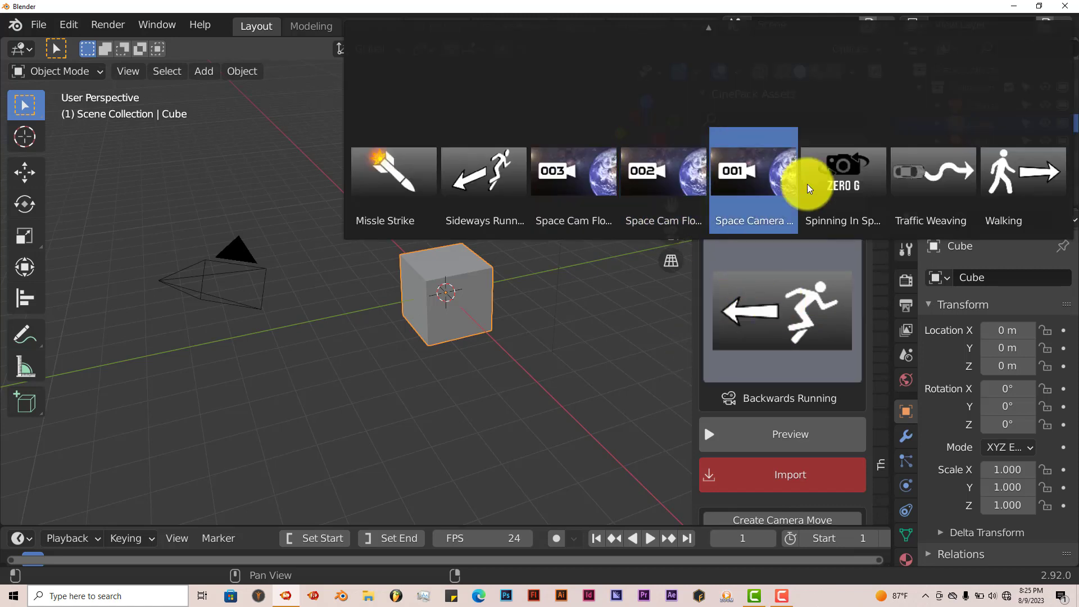
pyautogui.moveTo(710, 34)
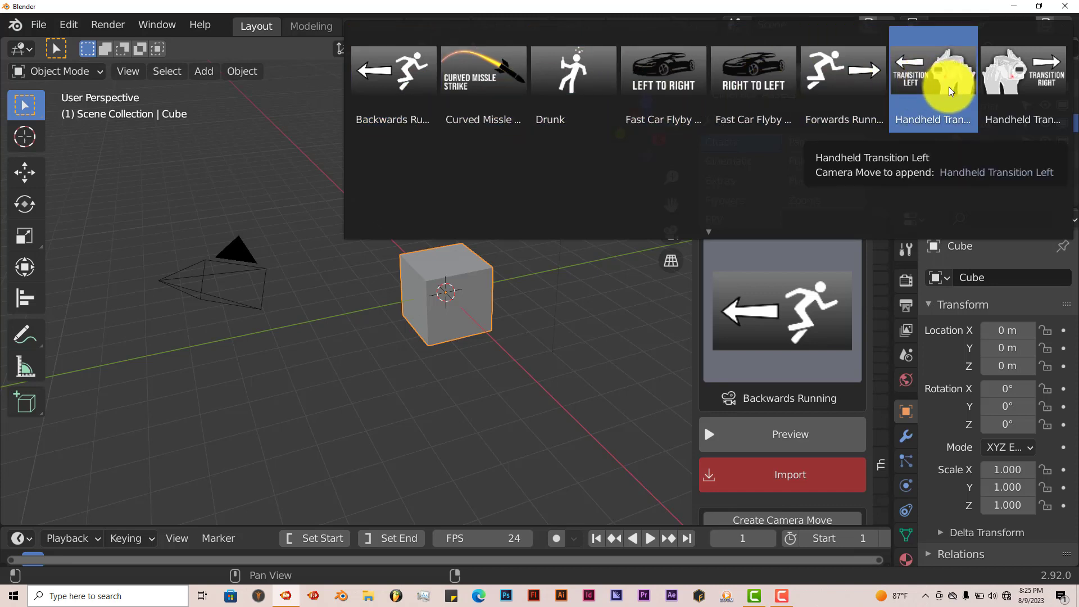
pyautogui.scroll(-3, 950, 90)
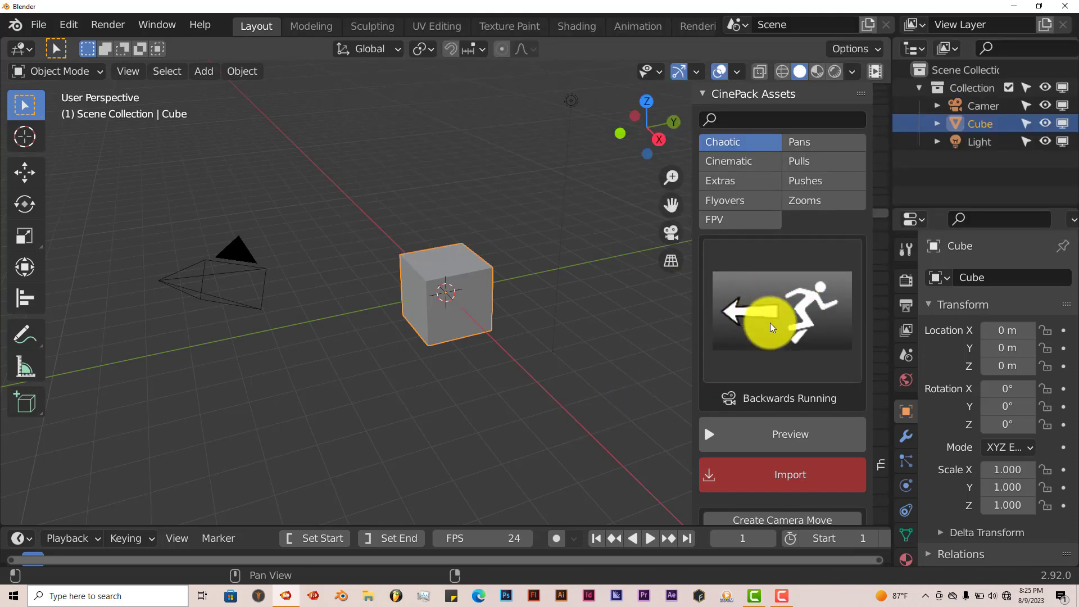
pyautogui.click(779, 441)
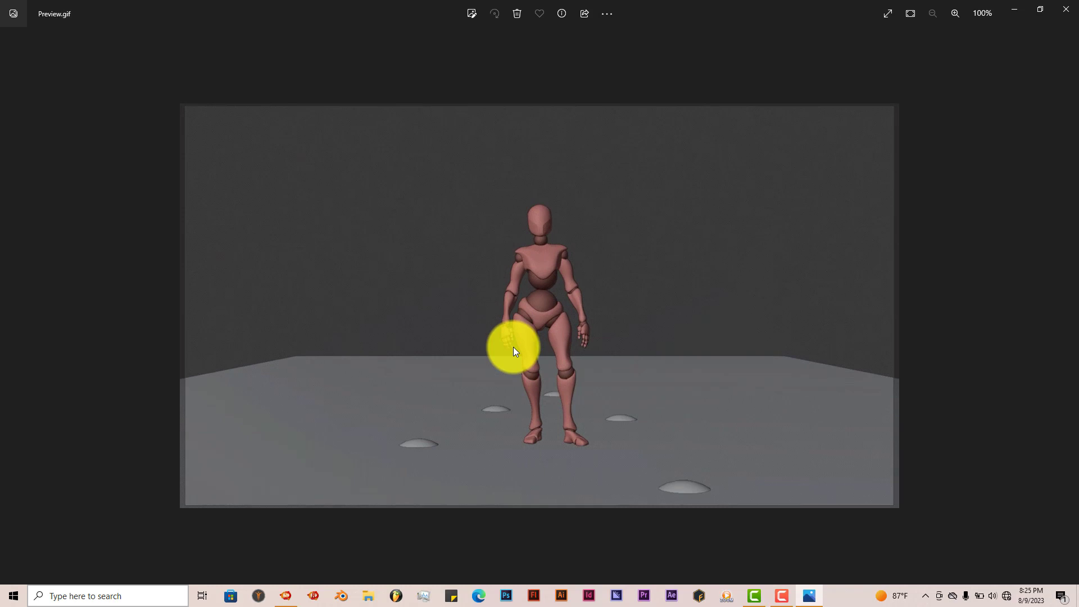
pyautogui.click(1060, 10)
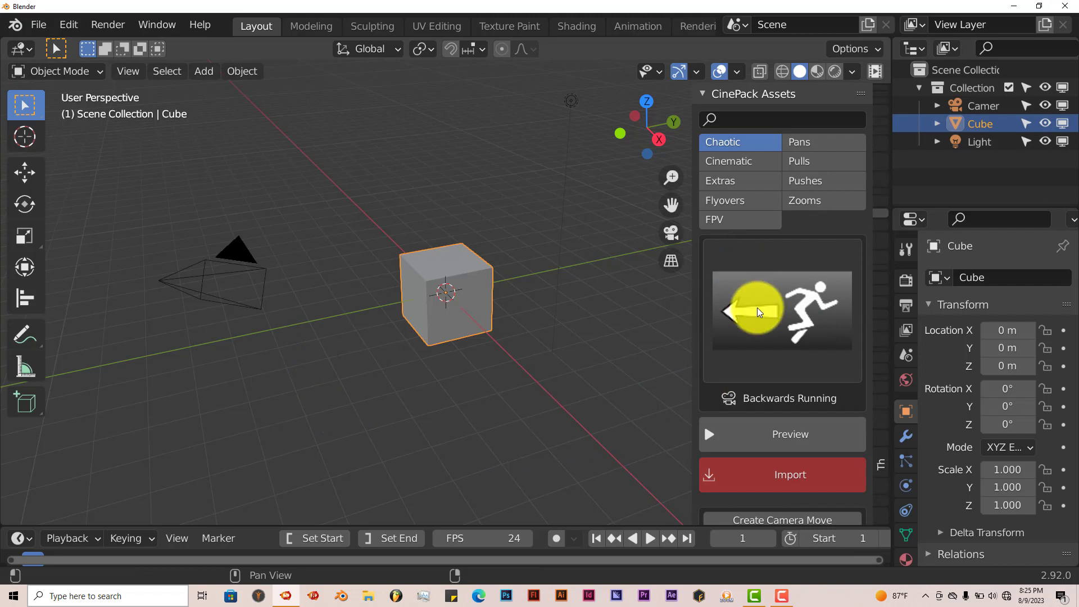
# Import the Backwards Running camera move into the scene and inspect its camera rig beside the cube
pyautogui.click(771, 474)
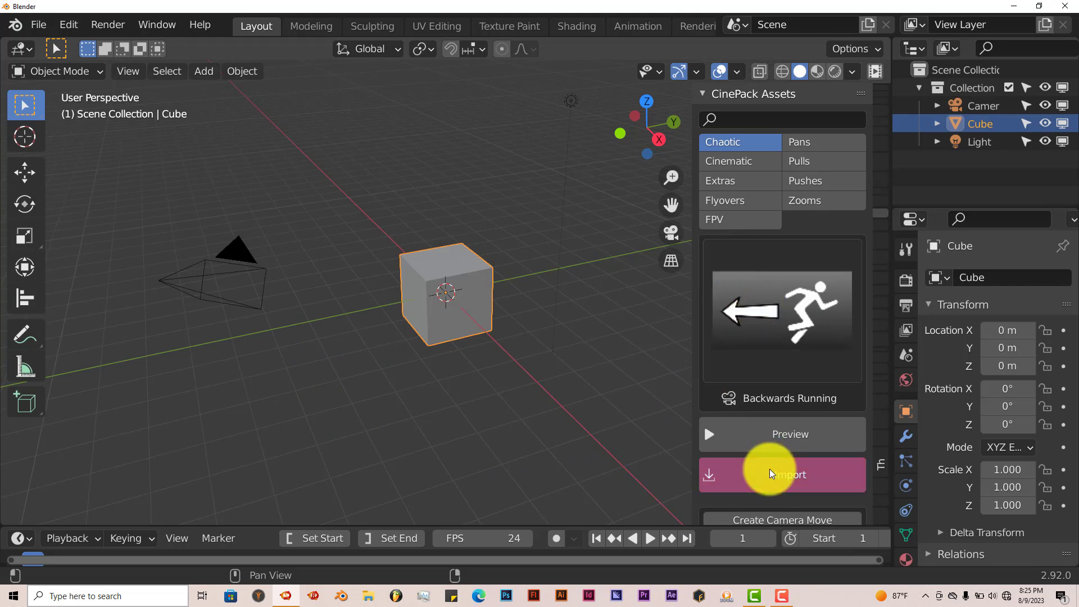
pyautogui.moveTo(436, 378); pyautogui.dragTo(489, 398, button='middle')
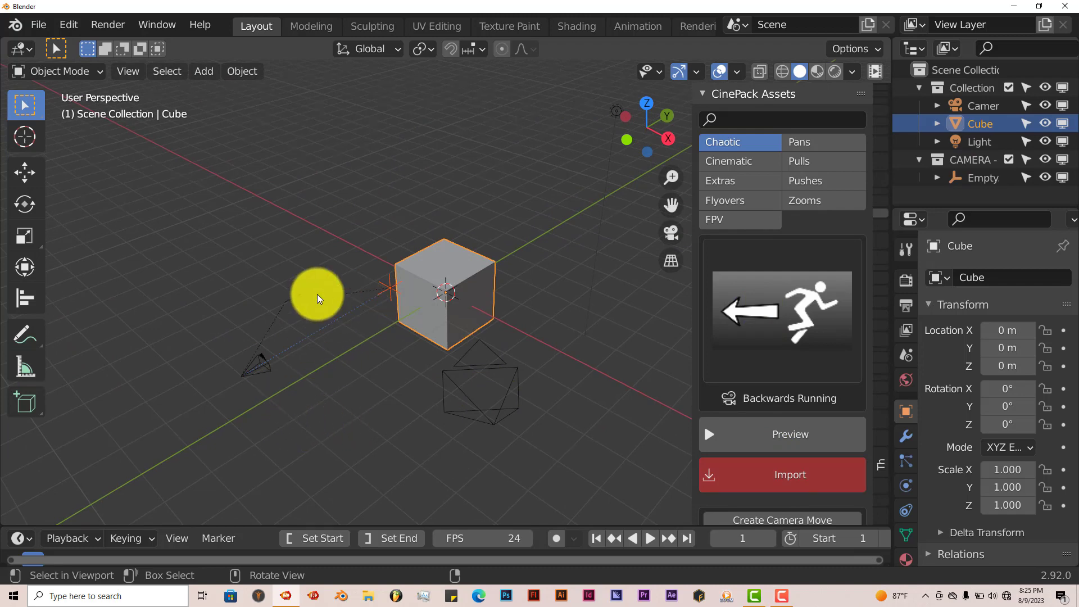
pyautogui.scroll(1, 294, 302)
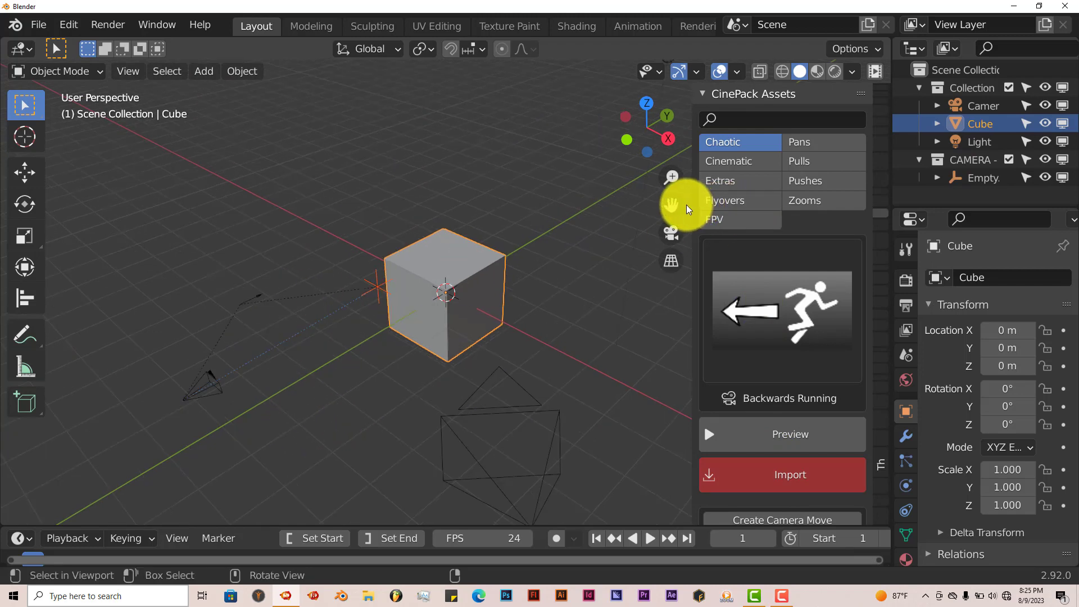
pyautogui.moveTo(672, 203); pyautogui.dragTo(754, 176)
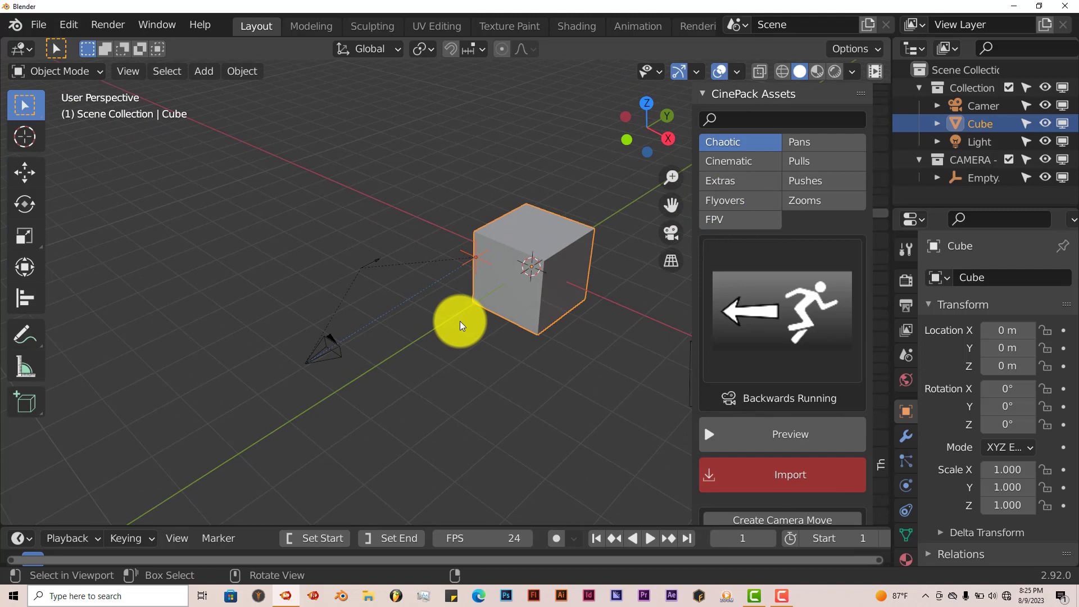
pyautogui.scroll(2, 462, 322)
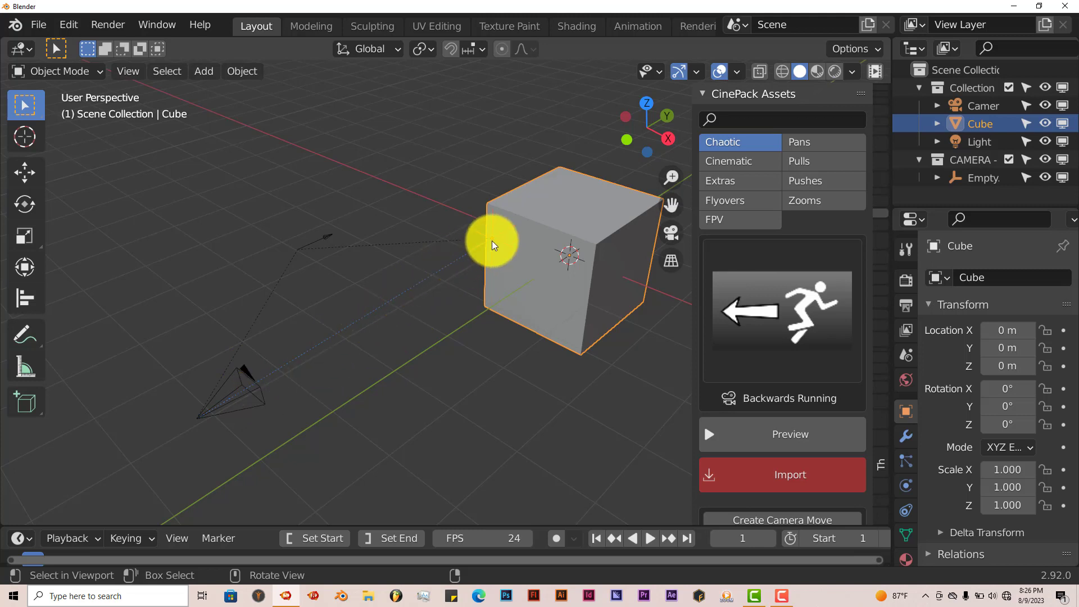
# Delete the scene's original default camera, keeping the imported camera rig
pyautogui.moveTo(325, 397); pyautogui.dragTo(572, 383, button='middle')
pyautogui.click(573, 372)
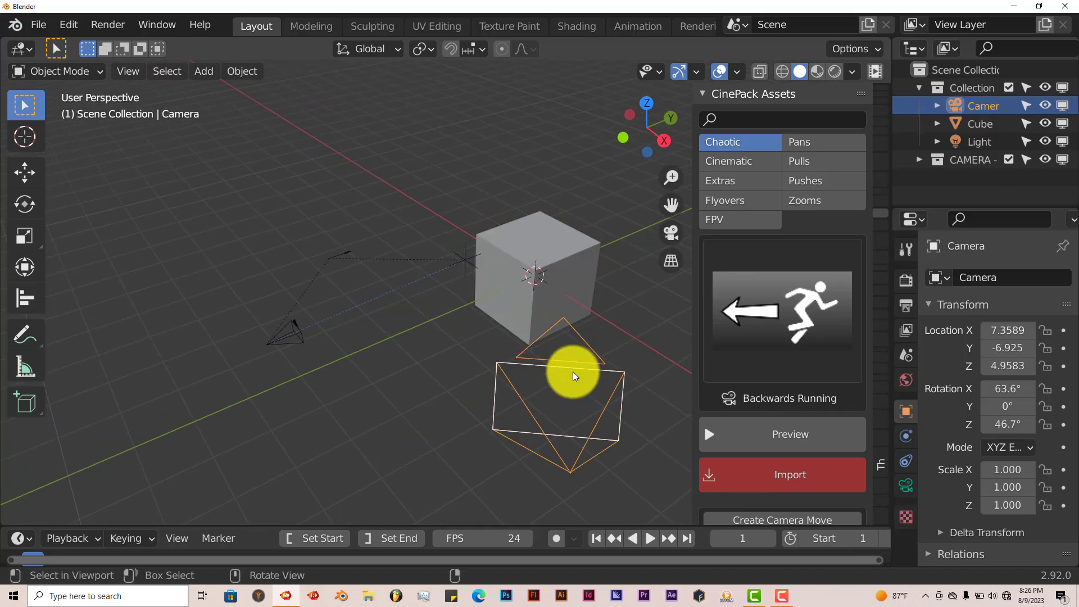
pyautogui.press('Delete')
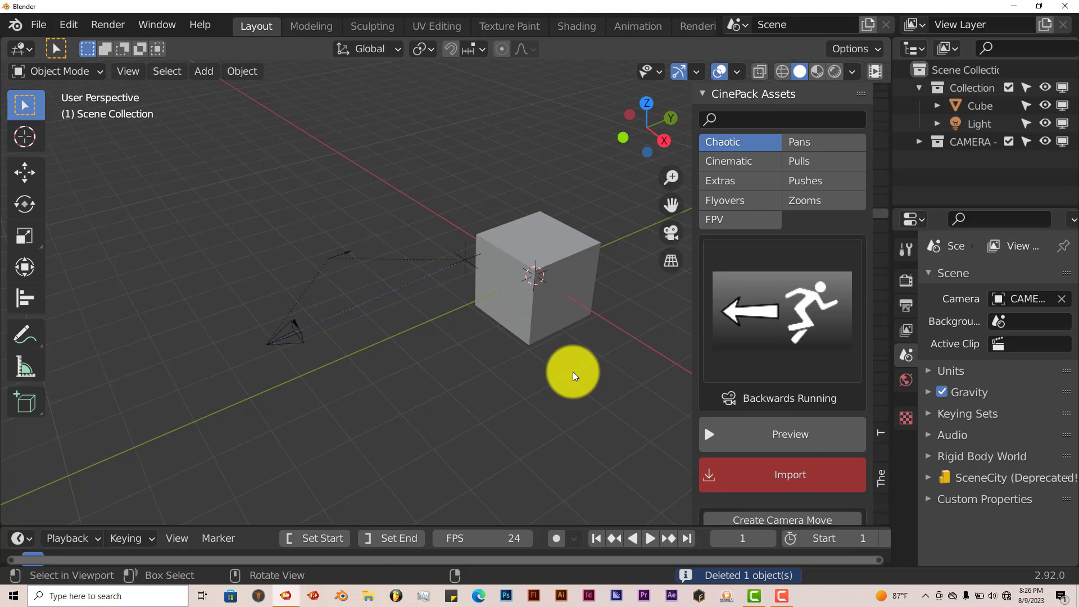
# Look through the imported camera, play its animation, and return to the first frame
pyautogui.press('KP_0')
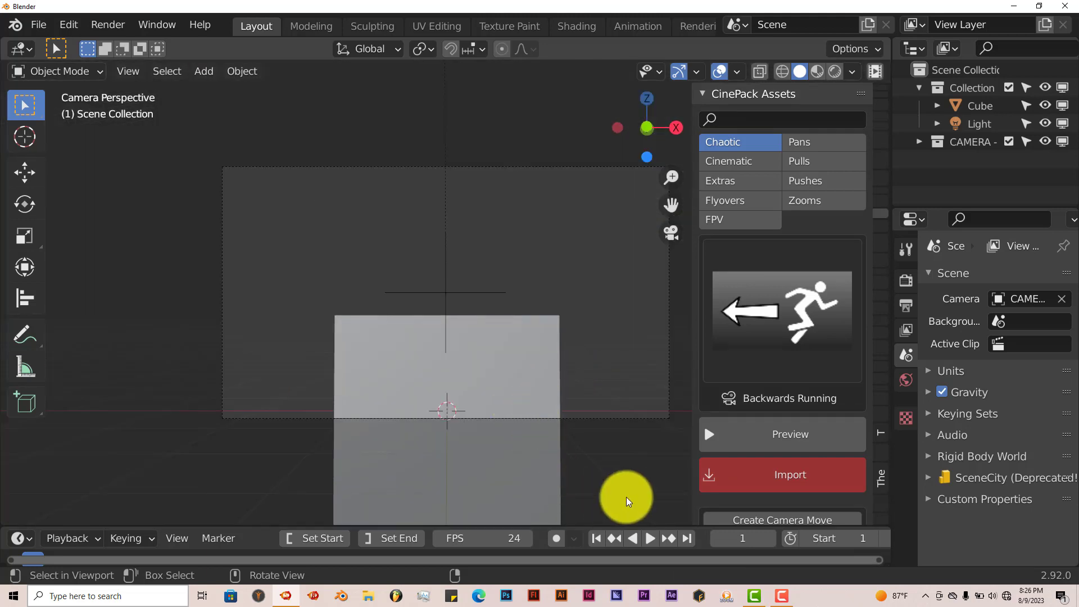
pyautogui.click(652, 540)
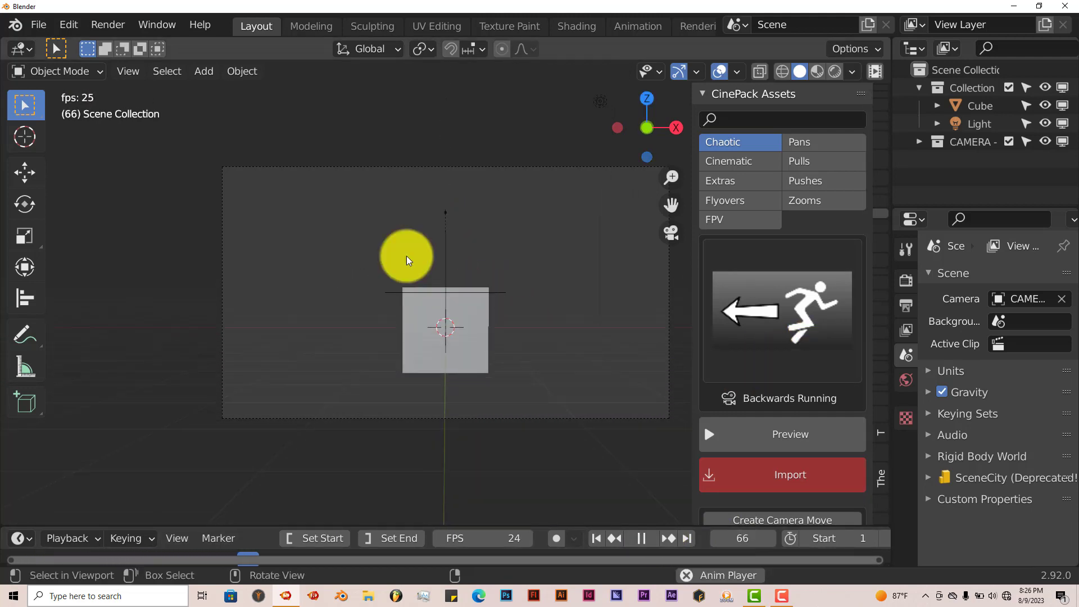
pyautogui.click(641, 538)
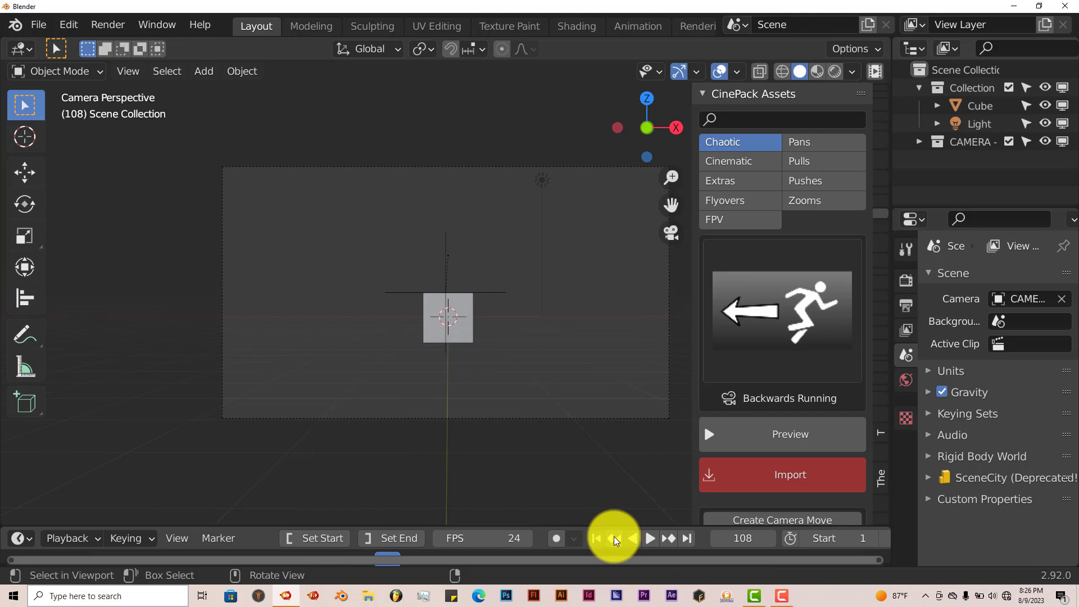
pyautogui.click(597, 538)
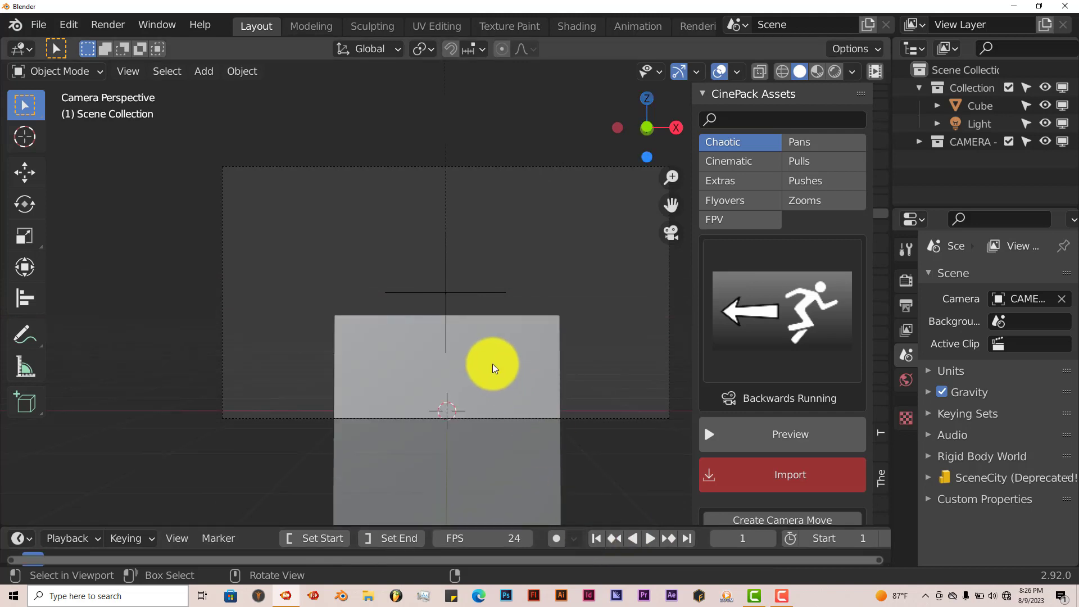
# Leave the camera view and add a Monkey mesh at the cube's position
pyautogui.moveTo(494, 366); pyautogui.dragTo(450, 366, button='middle')
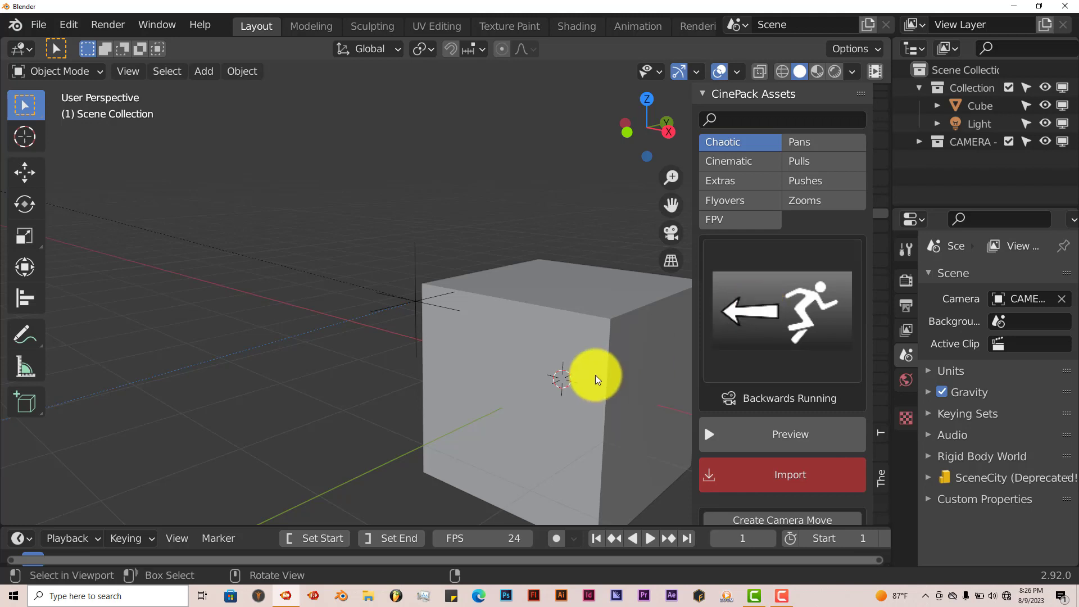
pyautogui.moveTo(597, 378)
pyautogui.mouseDown(button='middle')
pyautogui.moveTo(626, 332)
pyautogui.moveTo(682, 356)
pyautogui.moveTo(603, 364)
pyautogui.moveTo(614, 377)
pyautogui.mouseUp(button='middle')
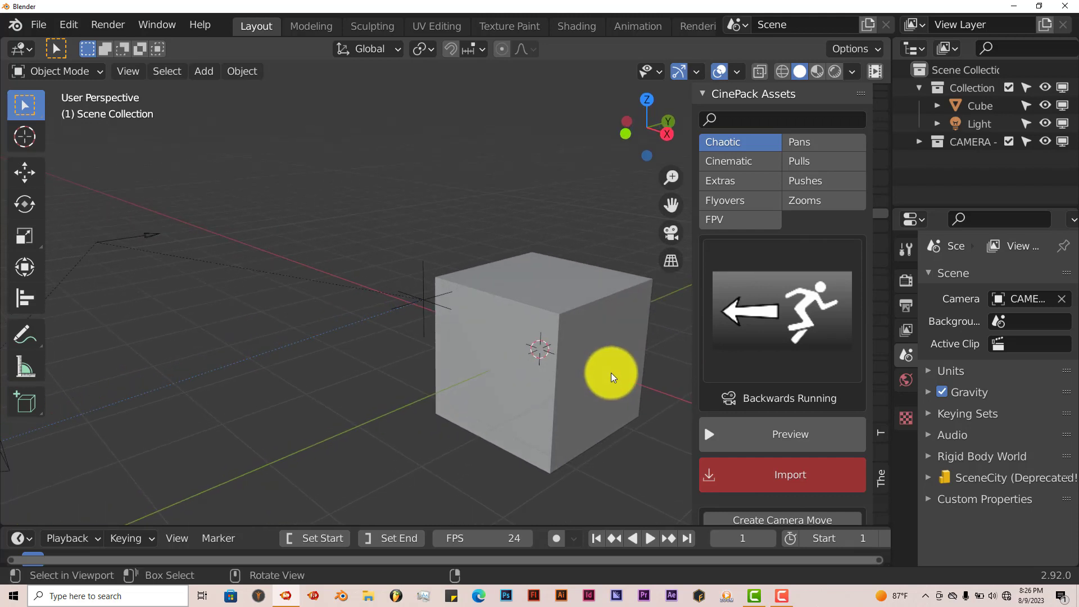
pyautogui.click(550, 304)
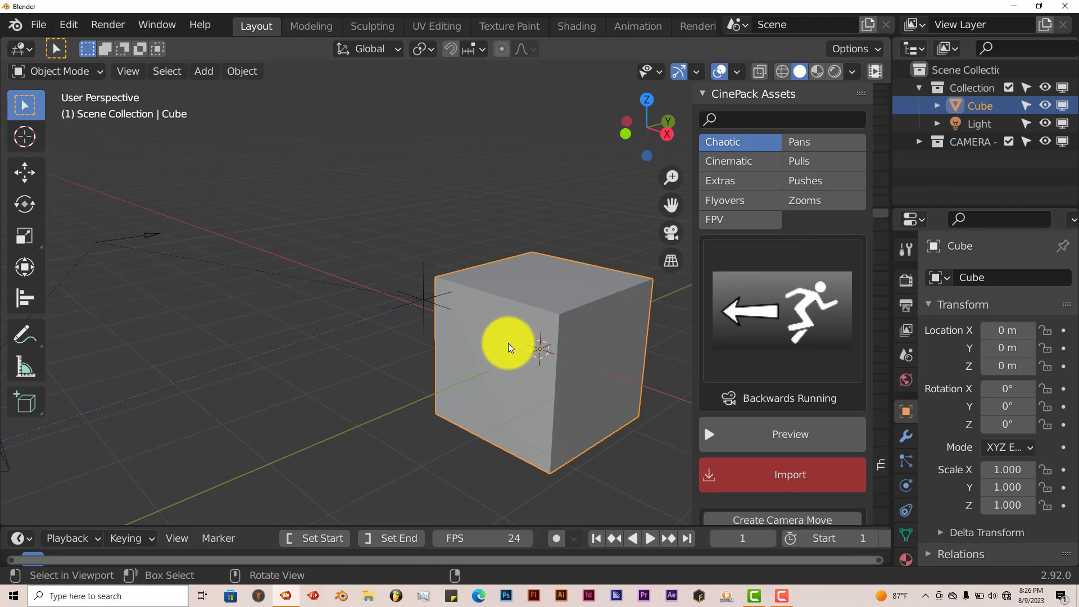
pyautogui.moveTo(500, 366); pyautogui.dragTo(497, 382, button='middle')
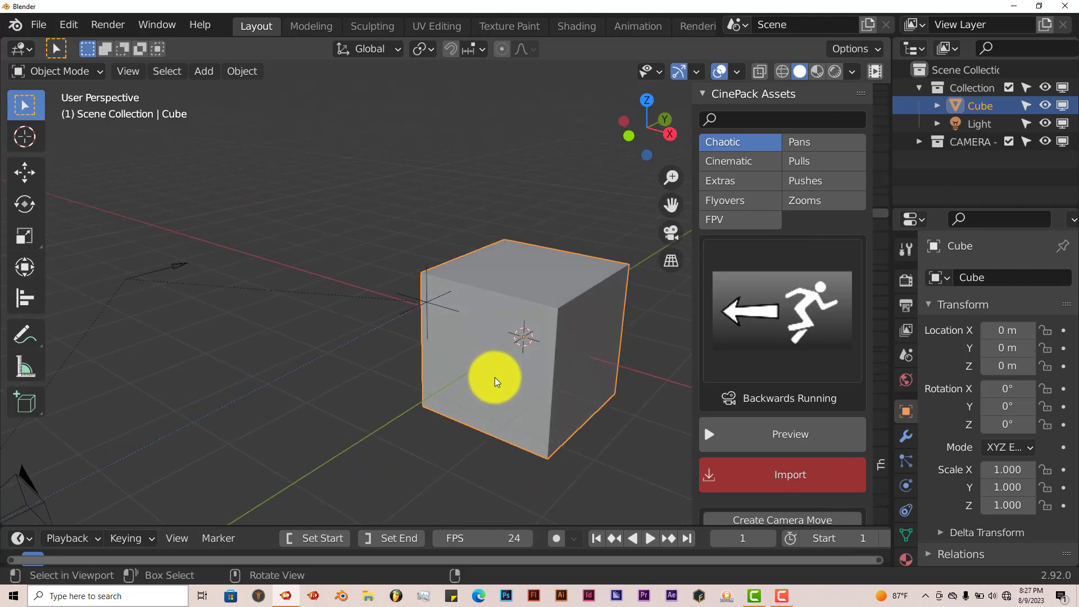
pyautogui.hotkey('shift', 'a')
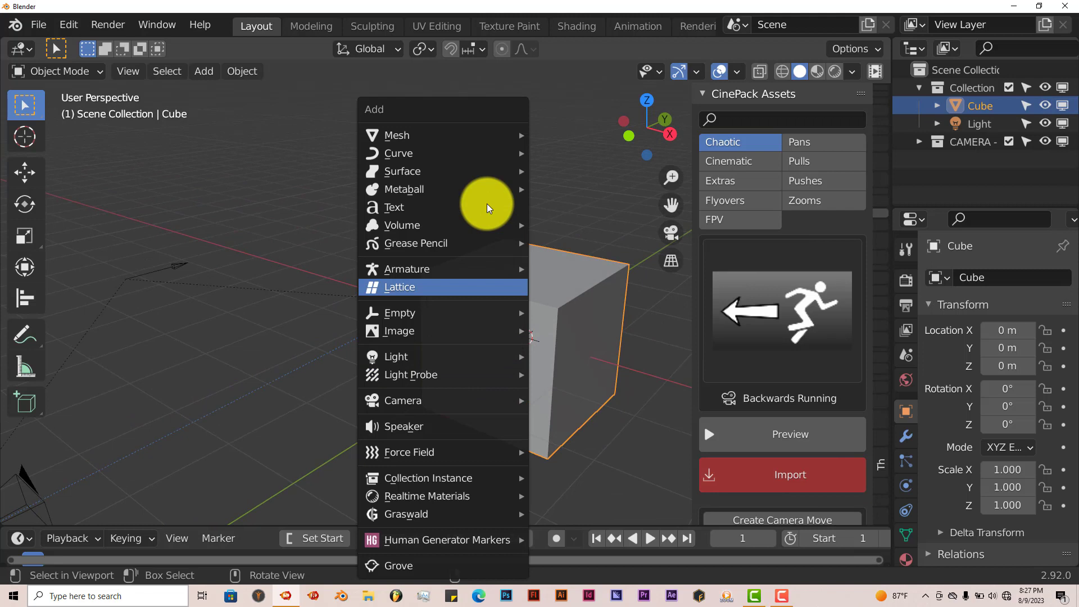
pyautogui.moveTo(478, 138)
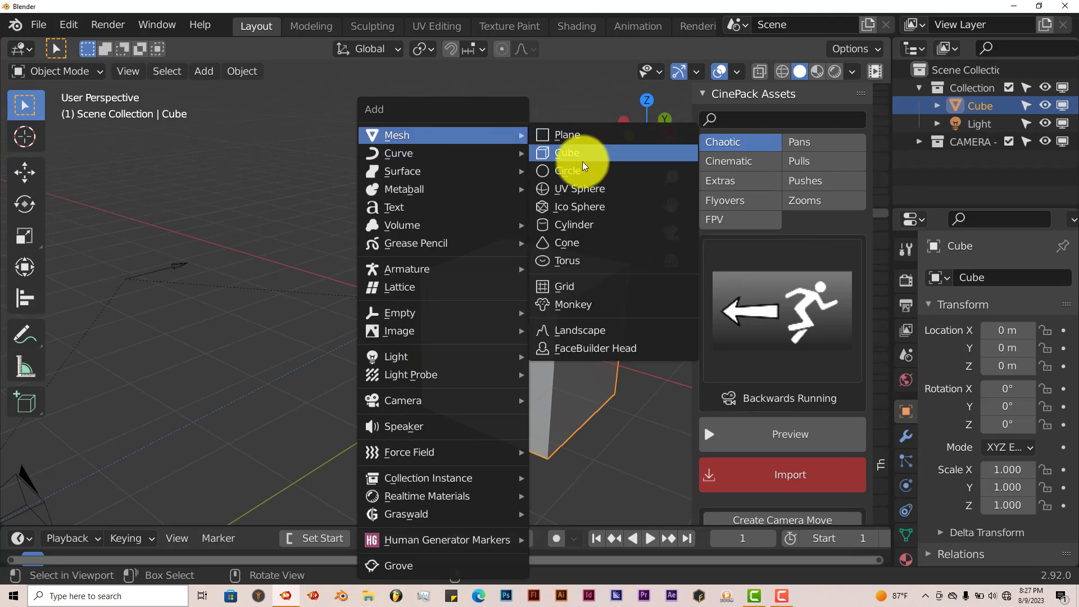
pyautogui.click(579, 302)
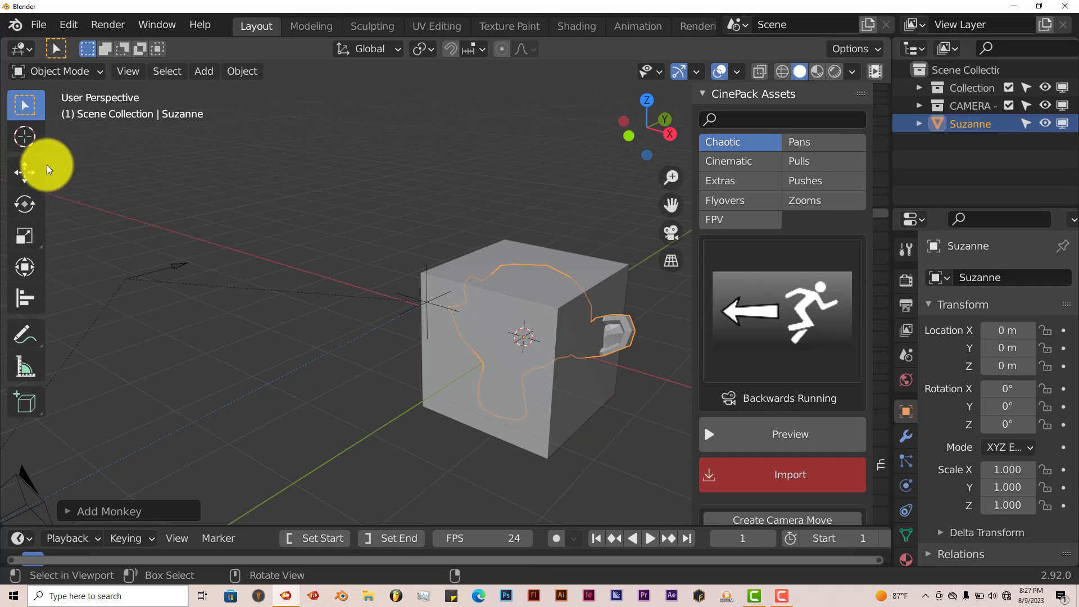
# Move the monkey mesh out of the cube along the X axis to about -10.23 m
pyautogui.click(24, 173)
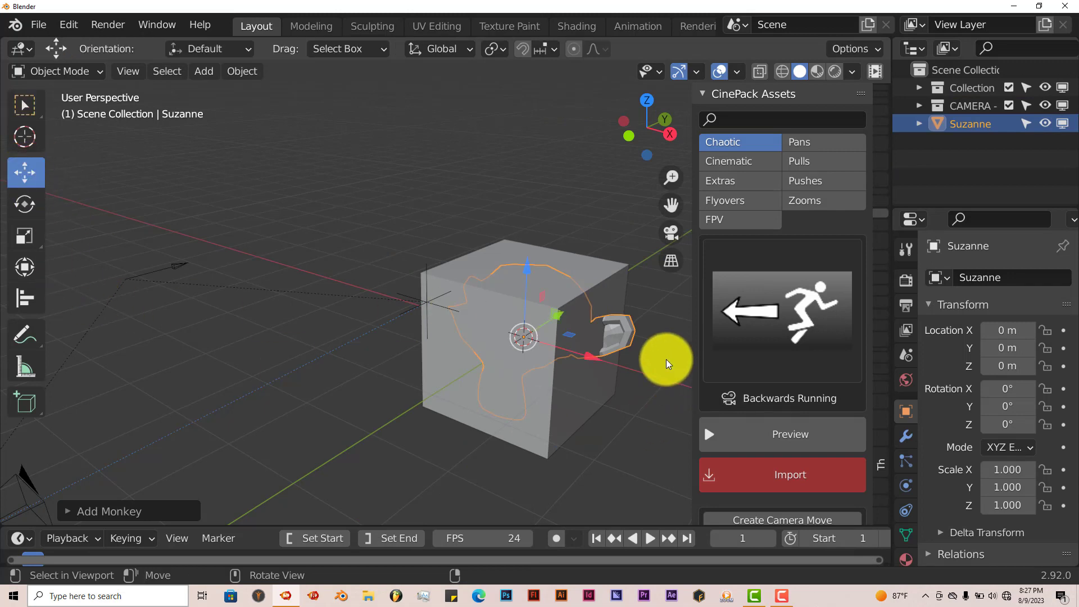
pyautogui.moveTo(667, 362); pyautogui.dragTo(559, 328, button='middle')
pyautogui.moveTo(558, 327); pyautogui.dragTo(197, 321)
pyautogui.moveTo(197, 321); pyautogui.dragTo(393, 287, button='middle')
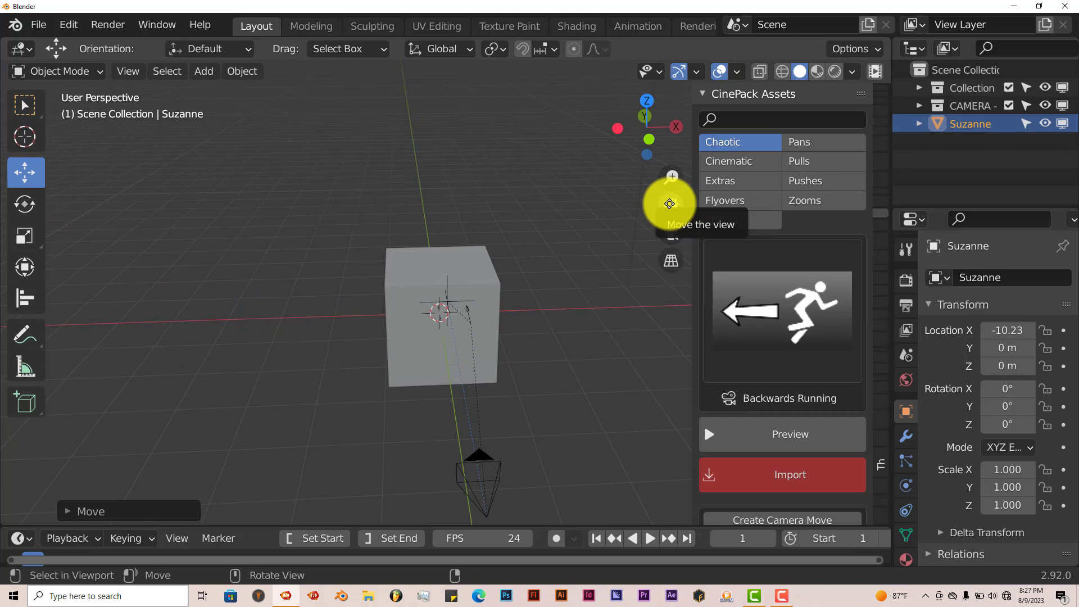
# Import the Walking camera move from CinePack's Chaotic category into the scene
pyautogui.moveTo(670, 203); pyautogui.dragTo(340, 160)
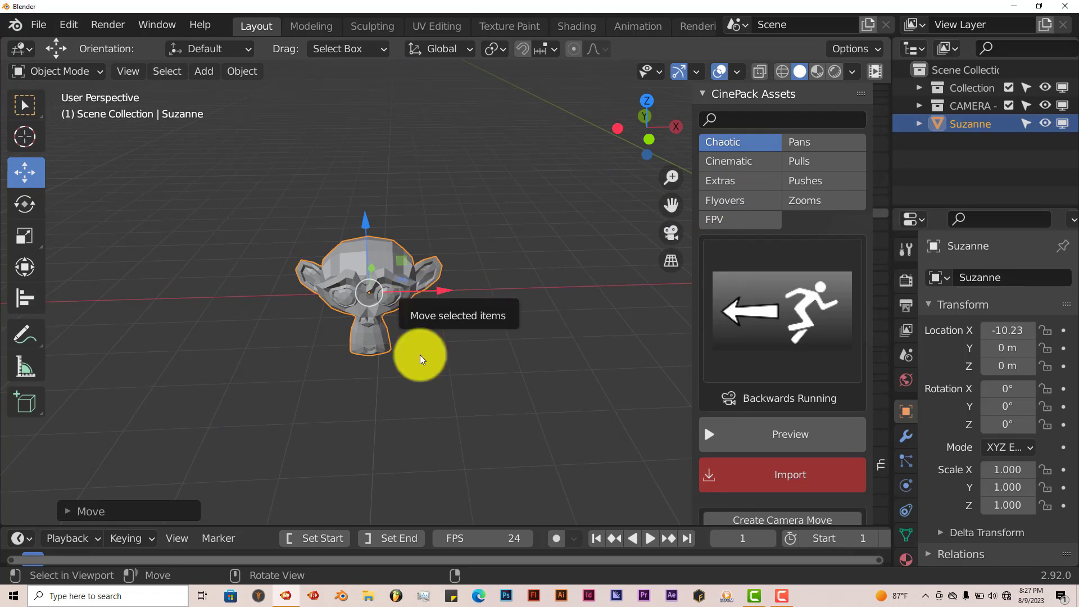
pyautogui.click(772, 321)
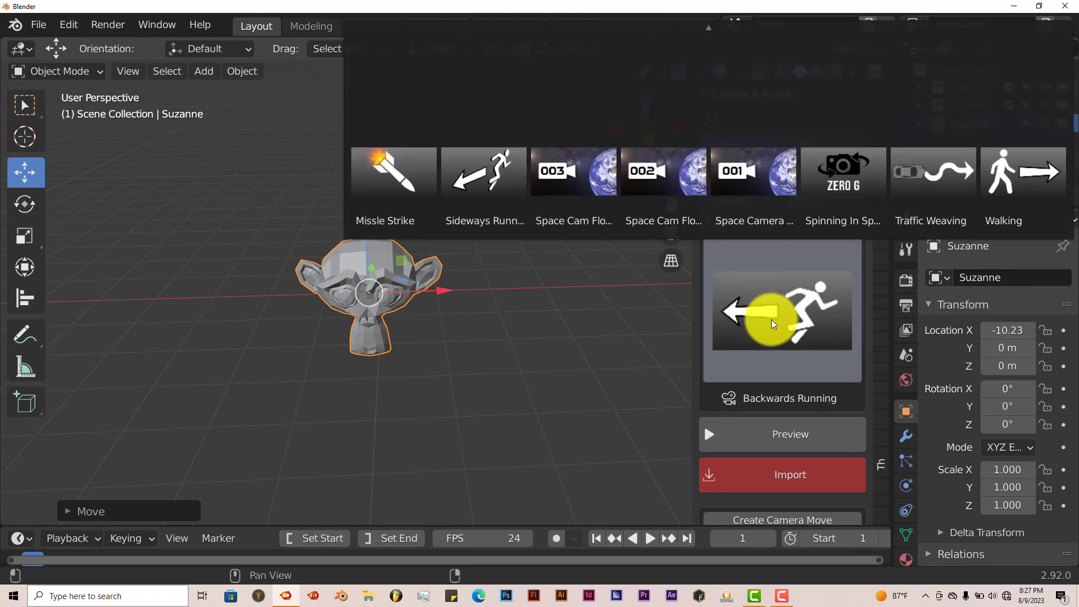
pyautogui.click(1023, 172)
pyautogui.click(790, 481)
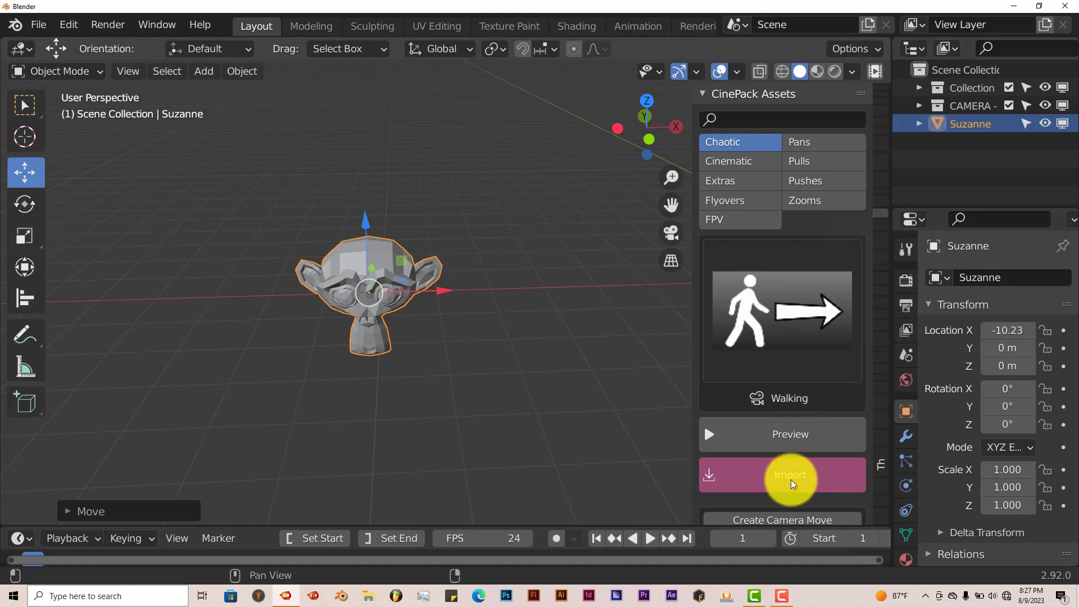
pyautogui.scroll(-5, 429, 361)
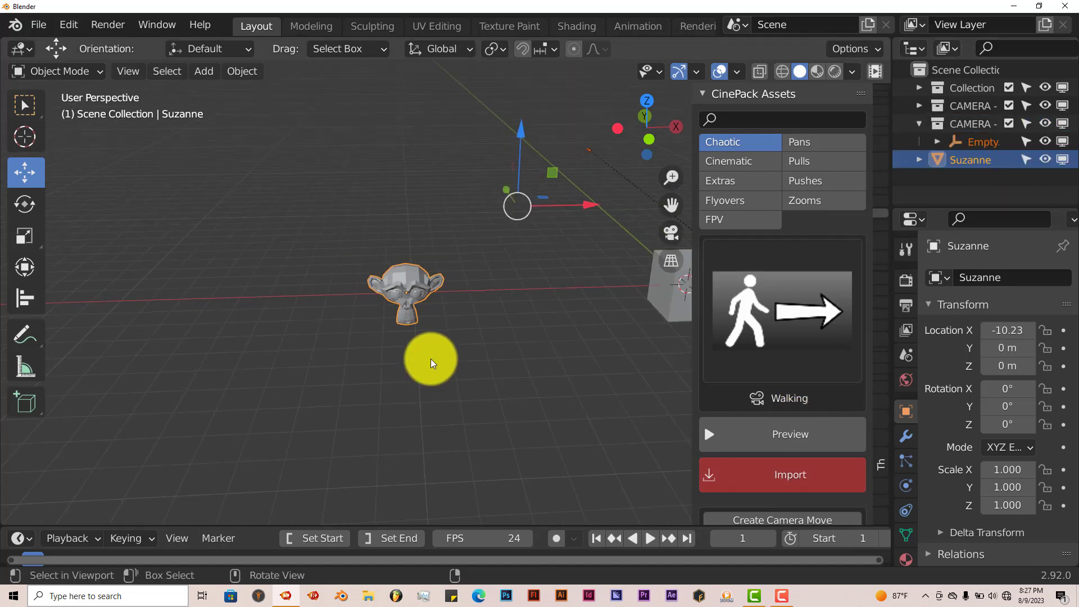
# Widen the outliner enough to read the full names of the imported camera collections
pyautogui.moveTo(670, 206); pyautogui.dragTo(386, 159)
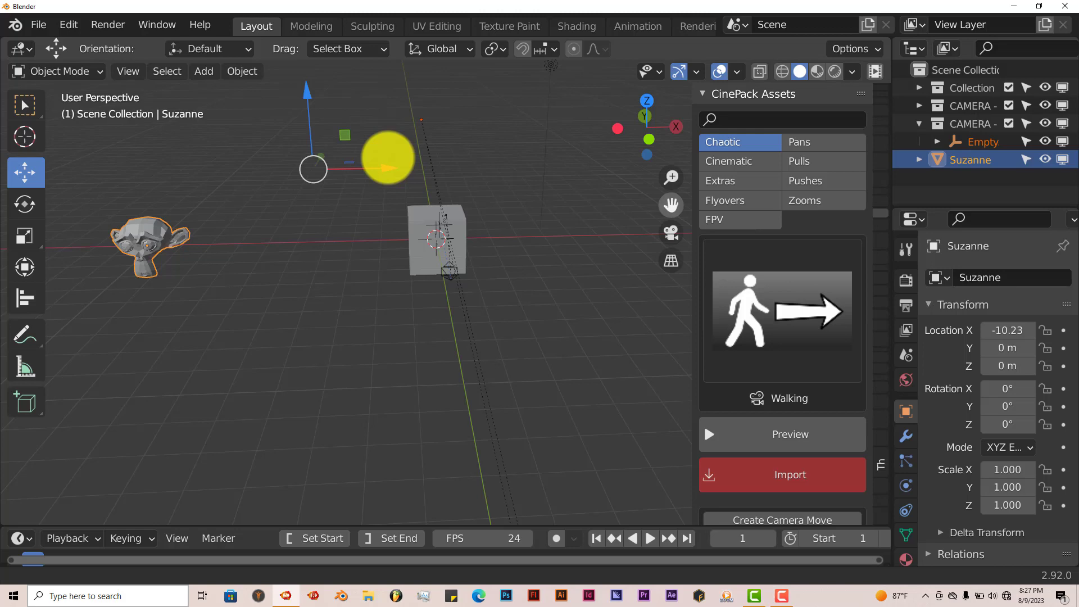
pyautogui.moveTo(431, 402); pyautogui.dragTo(308, 417, button='middle')
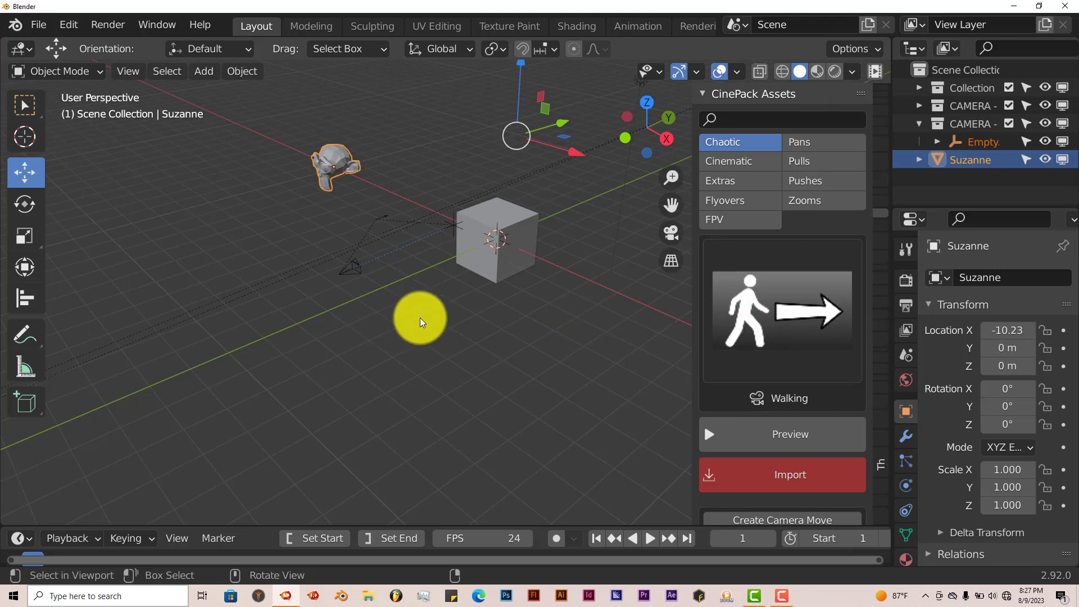
pyautogui.moveTo(499, 322); pyautogui.dragTo(386, 354, button='middle')
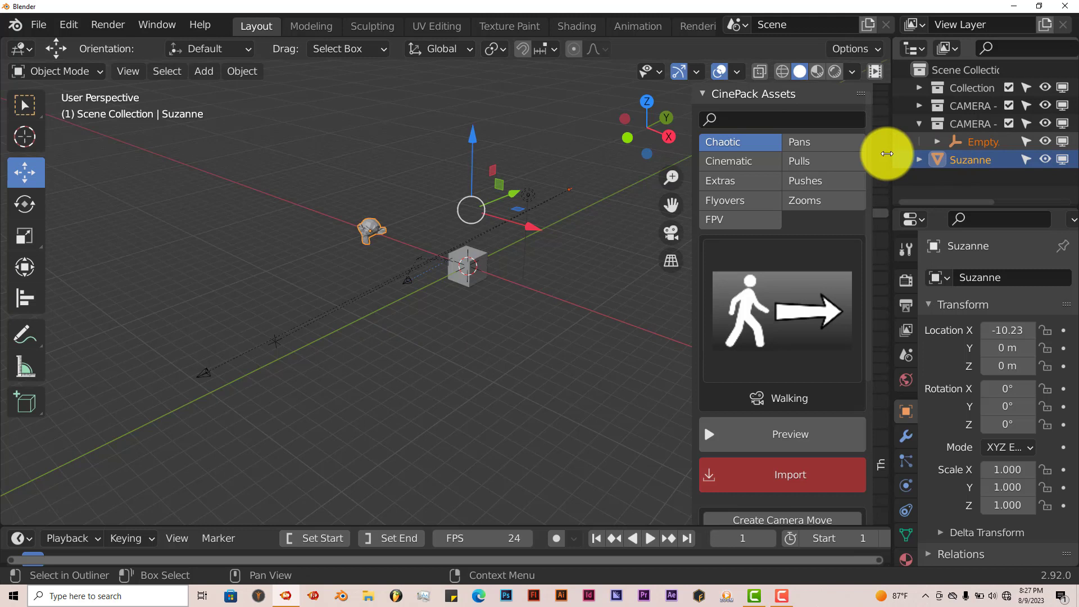
pyautogui.click(974, 123)
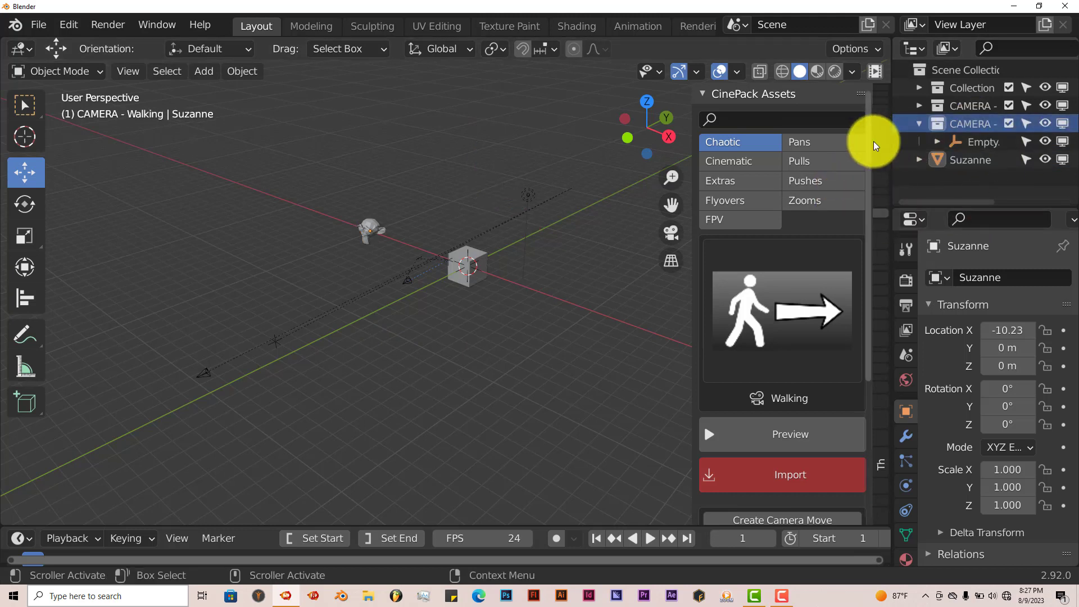
pyautogui.moveTo(892, 129); pyautogui.dragTo(800, 131)
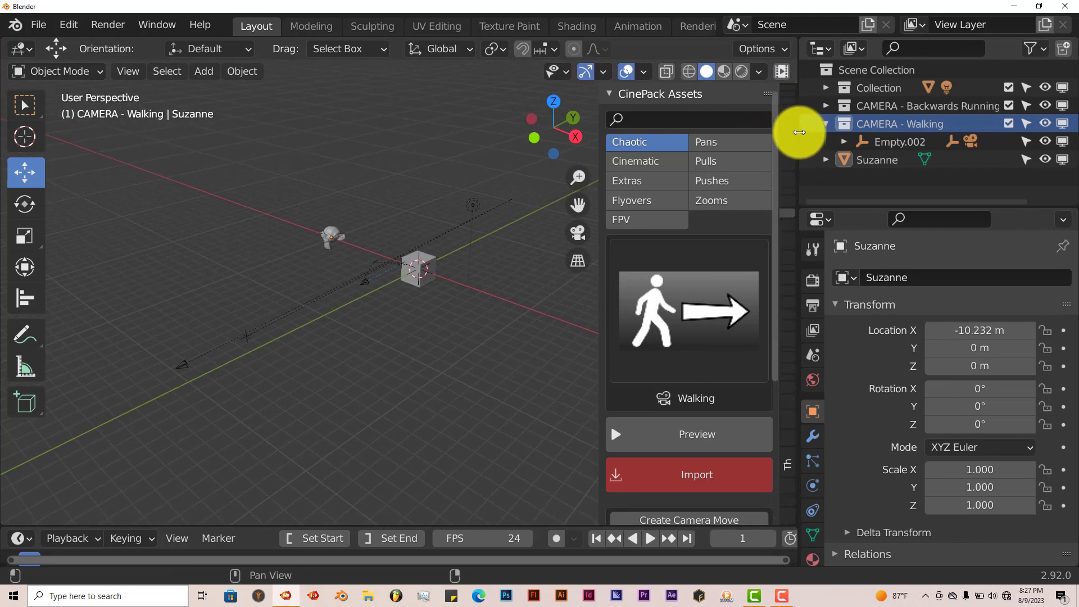
# Select all objects in the CAMERA - Walking collection and move them along X in line with the monkey mesh
pyautogui.rightClick(898, 125)
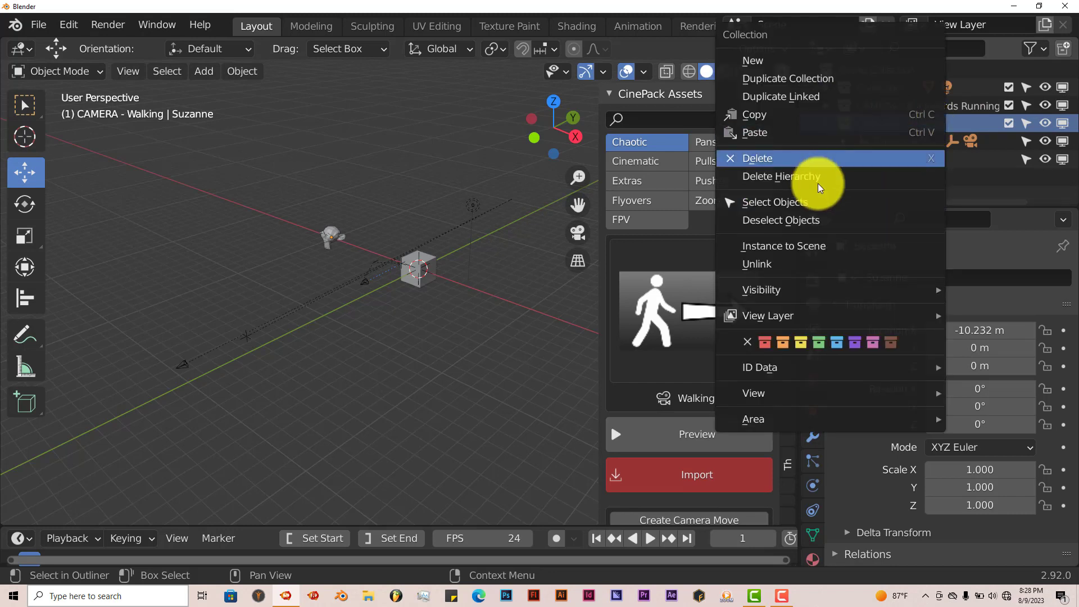
pyautogui.click(814, 203)
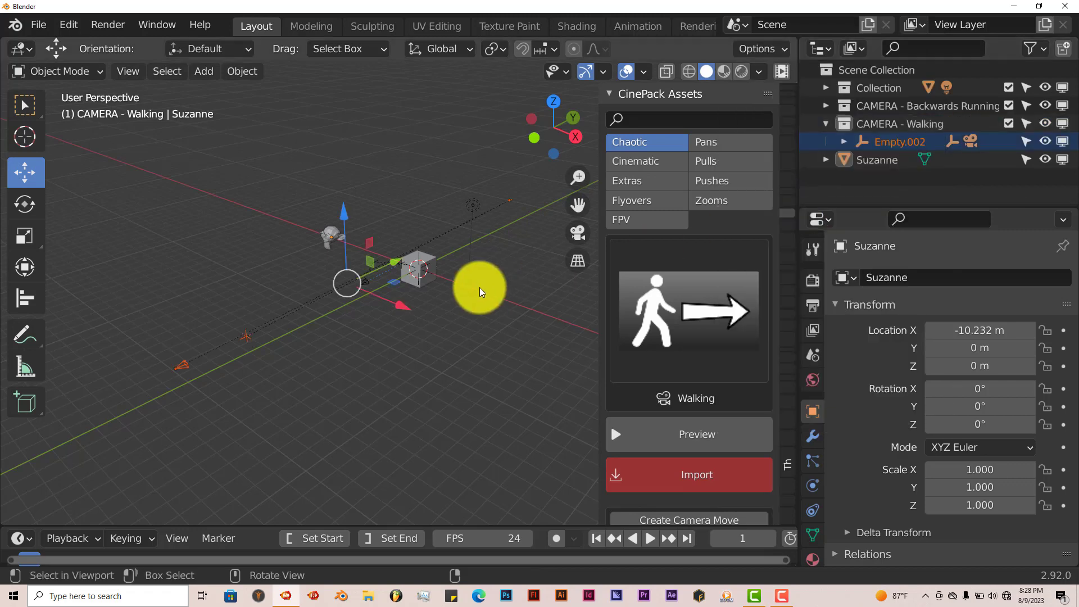
pyautogui.moveTo(403, 308); pyautogui.dragTo(349, 271)
pyautogui.moveTo(349, 271); pyautogui.dragTo(388, 296, button='middle')
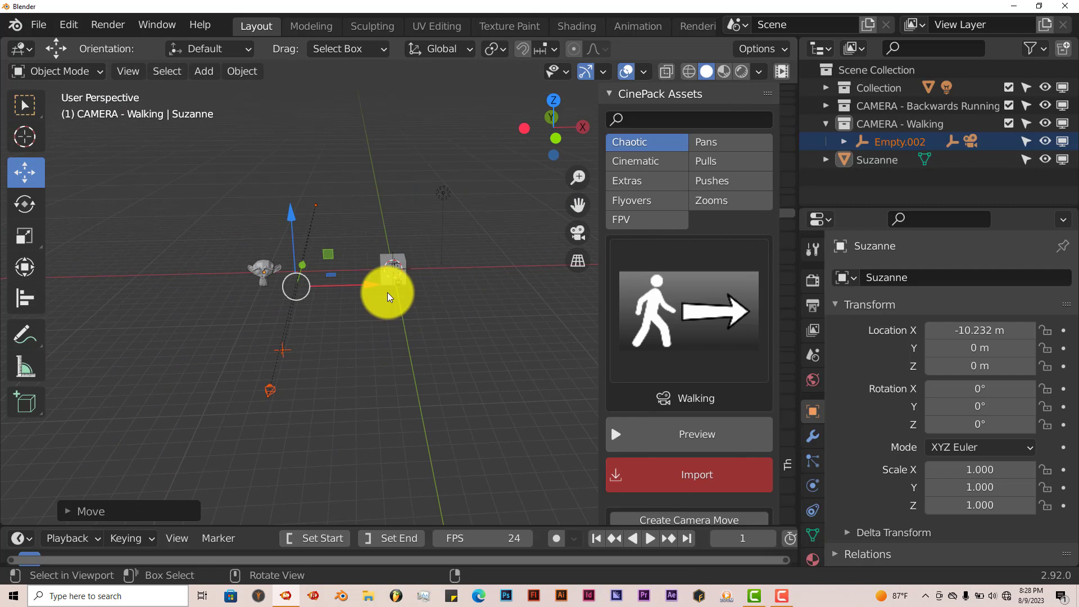
pyautogui.press('KP_7')
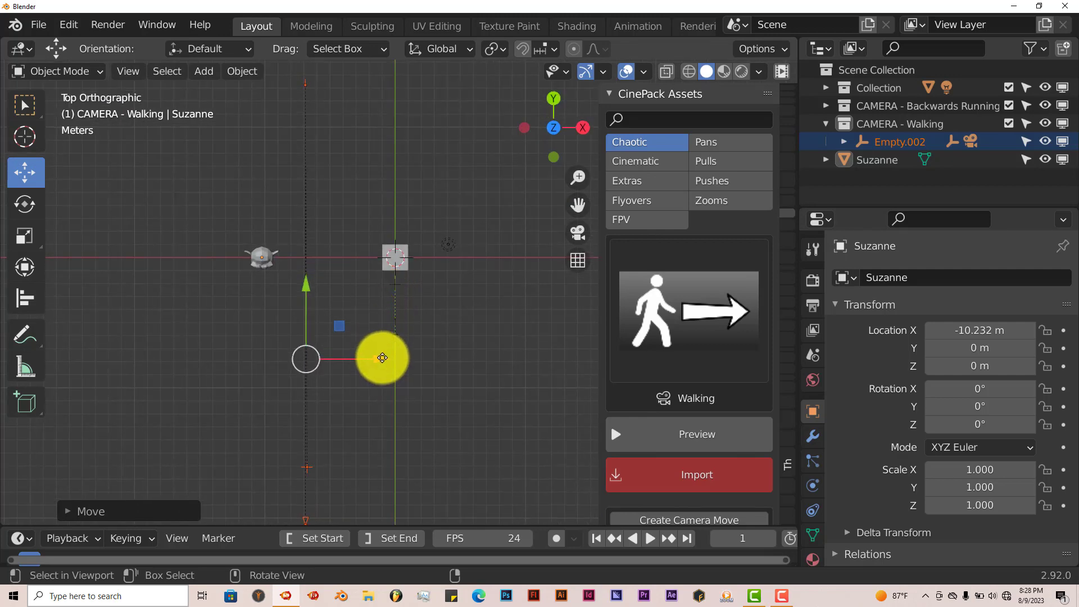
pyautogui.moveTo(381, 357); pyautogui.dragTo(309, 349)
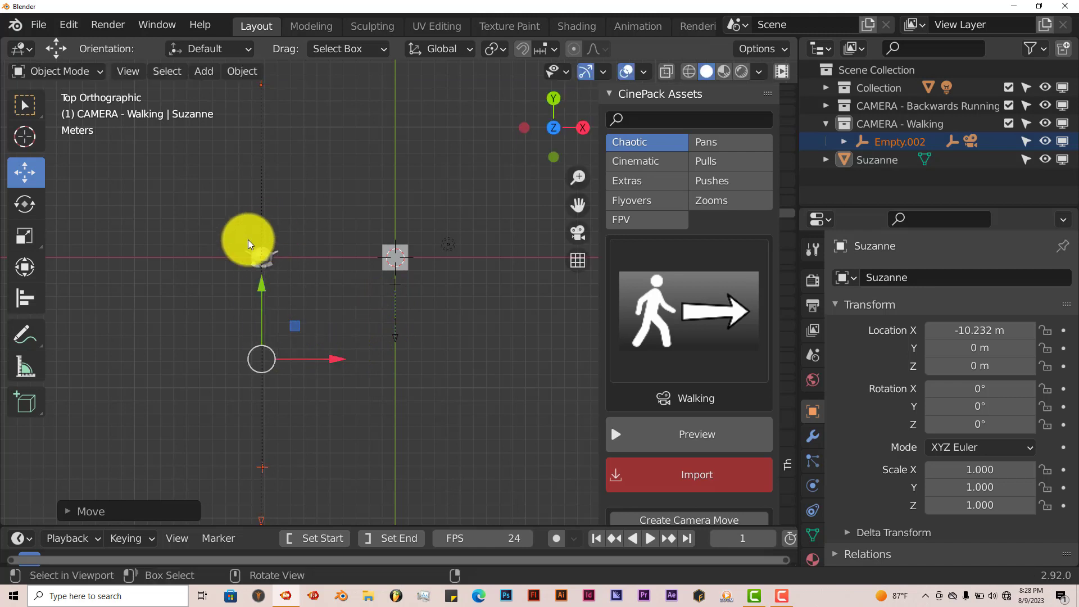
# Look through the Walking camera at the monkey, play its animation, and return to the first frame
pyautogui.click(266, 257)
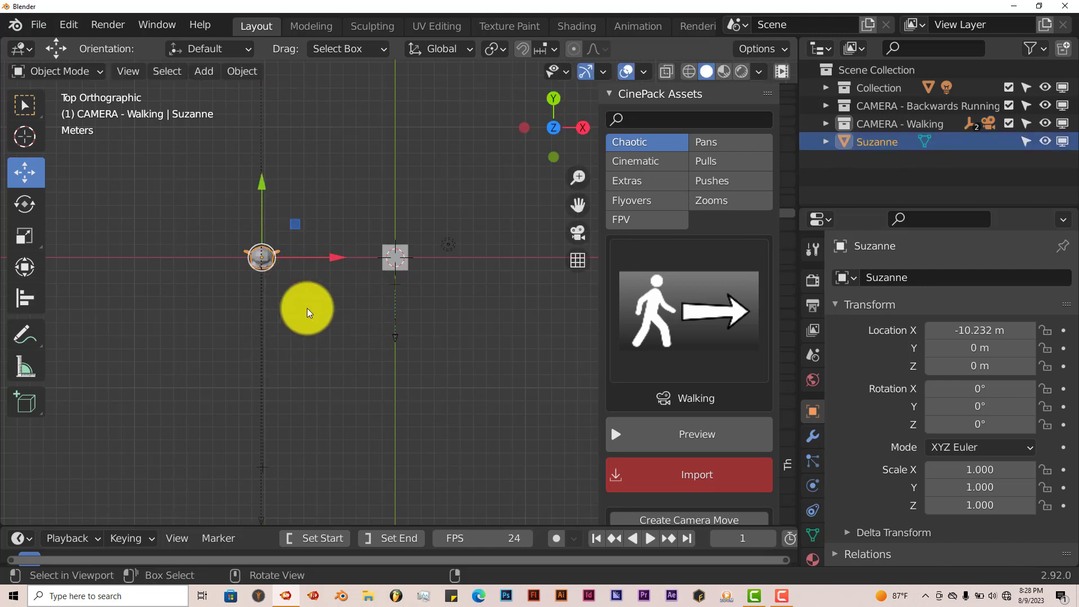
pyautogui.press('KP_0')
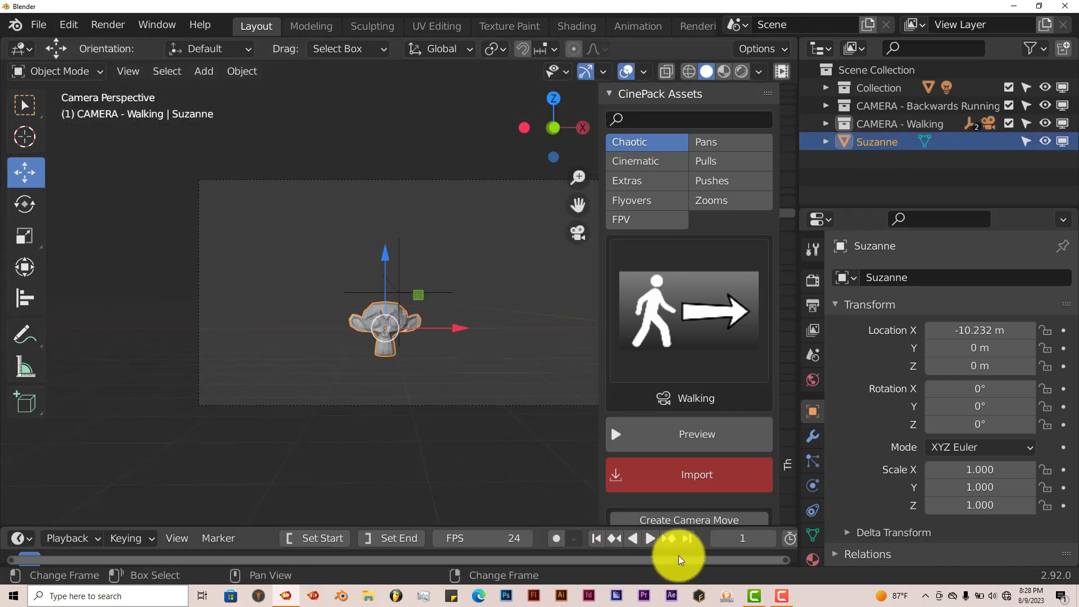
pyautogui.click(651, 539)
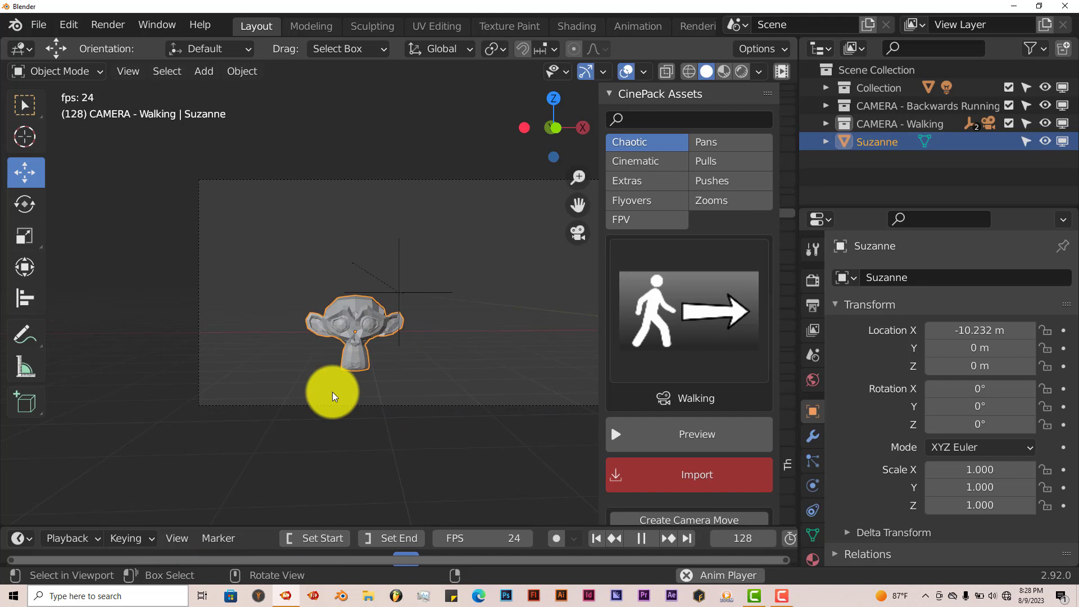
pyautogui.click(642, 538)
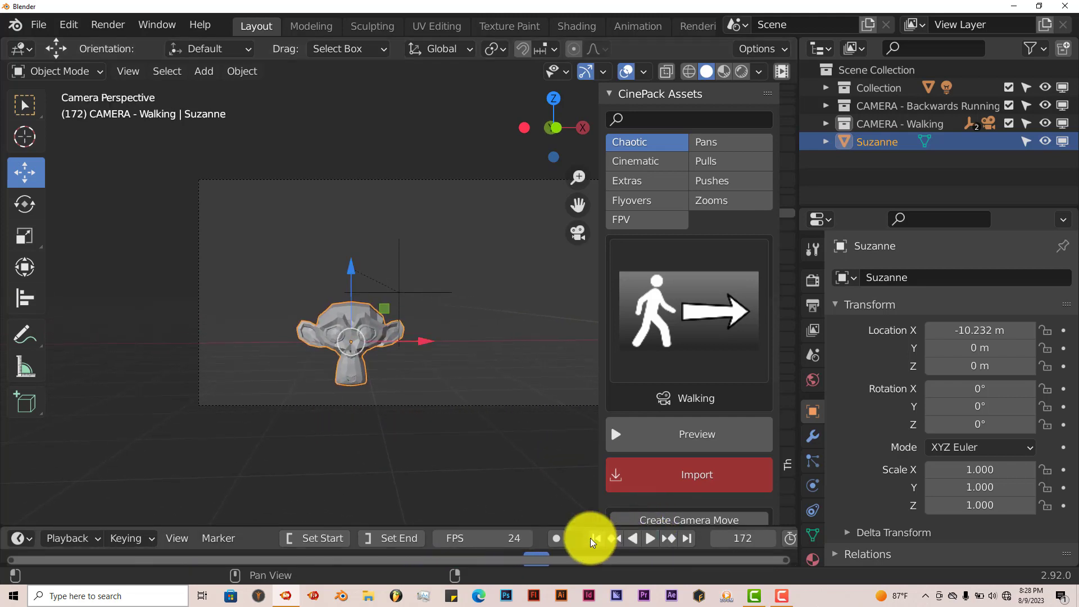
pyautogui.click(596, 538)
# Set the Backwards Running camera near the cube as the scene's active camera
pyautogui.moveTo(465, 462); pyautogui.dragTo(421, 402, button='middle')
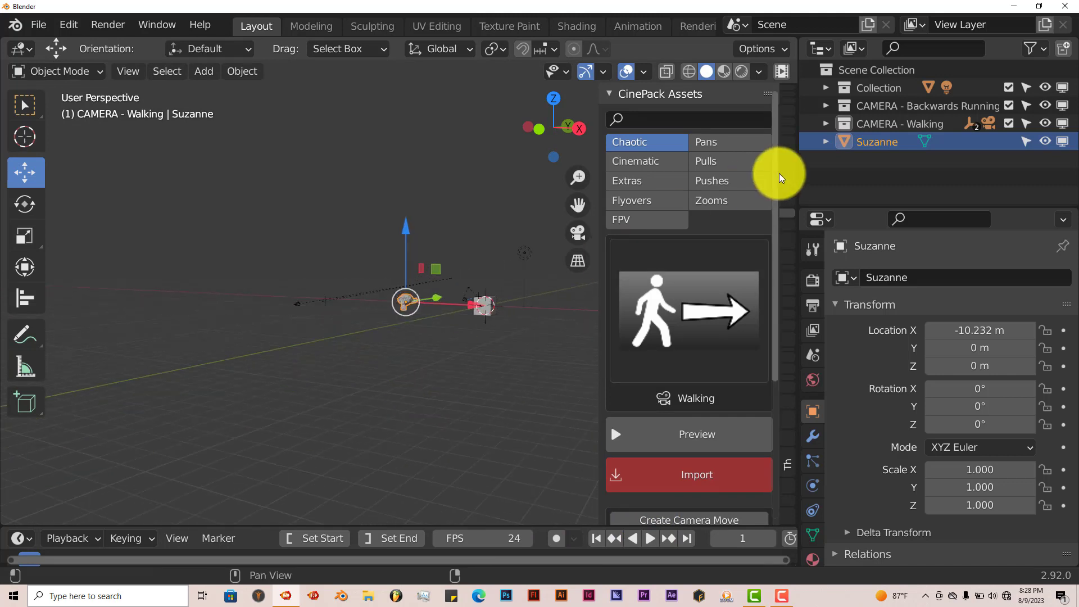
pyautogui.moveTo(493, 318); pyautogui.dragTo(426, 376, button='middle')
pyautogui.click(437, 373)
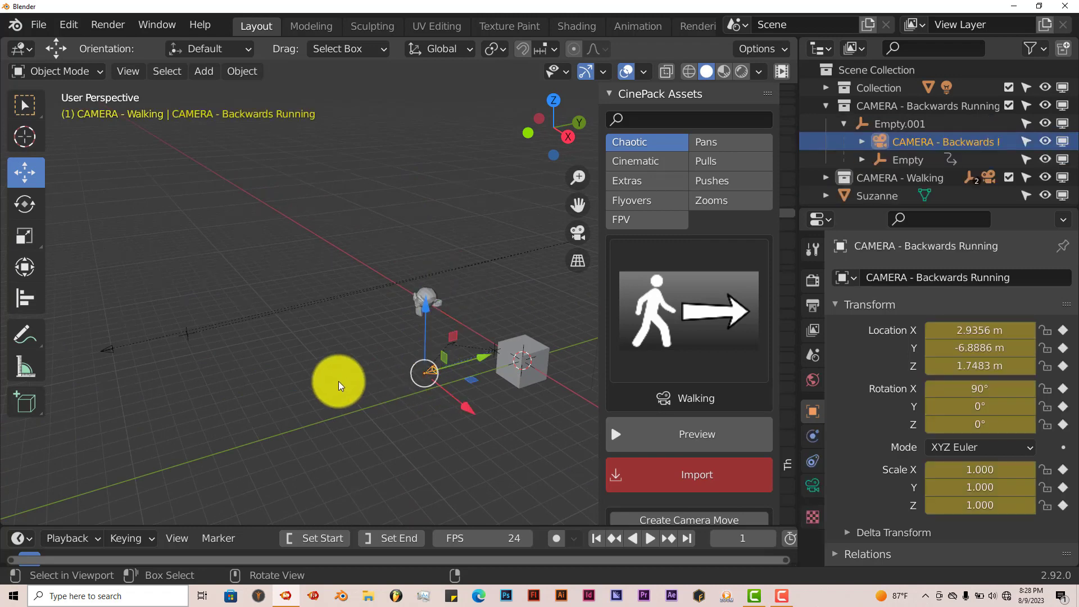
pyautogui.scroll(4, 338, 381)
pyautogui.click(133, 71)
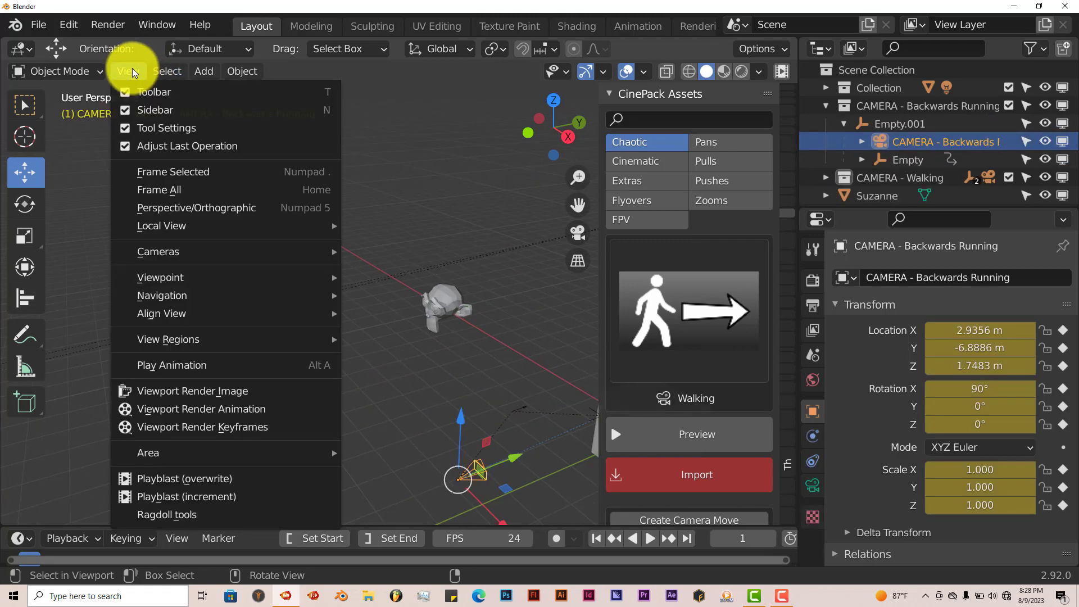
pyautogui.moveTo(178, 254)
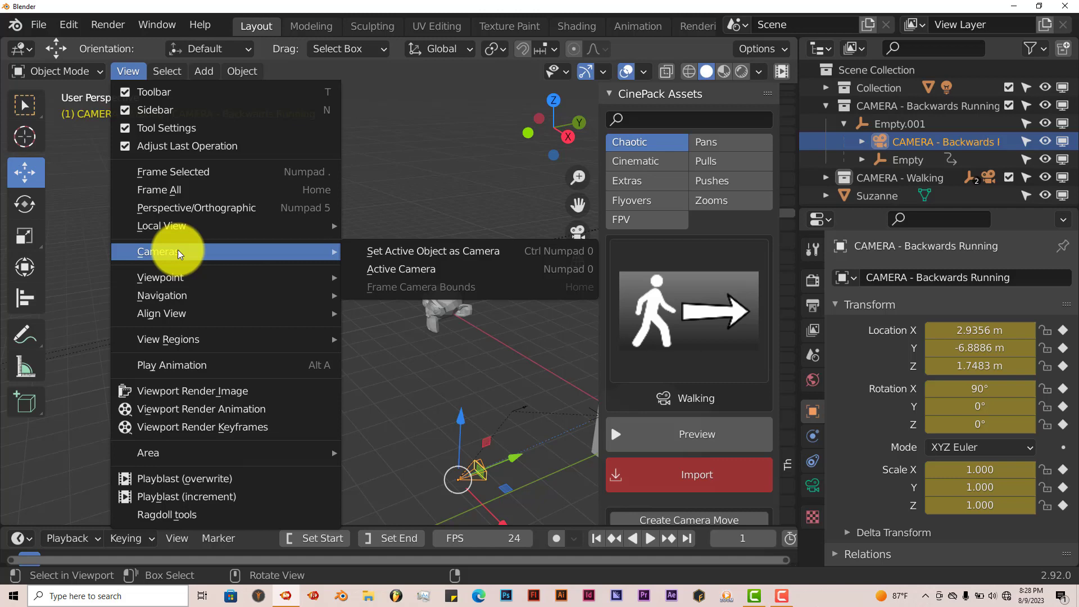
pyautogui.click(380, 252)
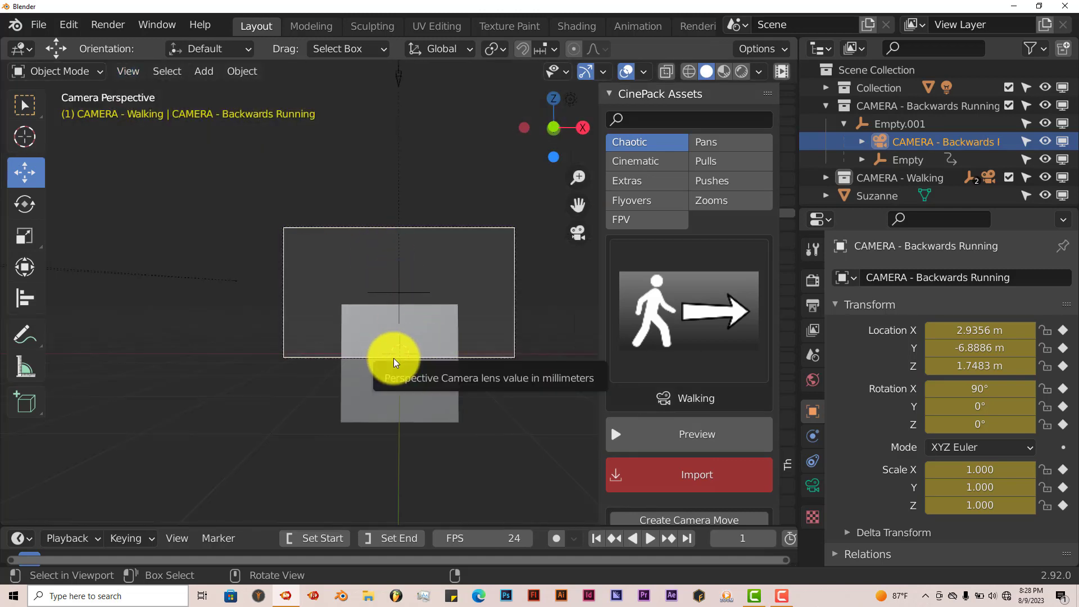
# Play part of the Backwards Running animation through its camera, then leave the camera view
pyautogui.click(650, 539)
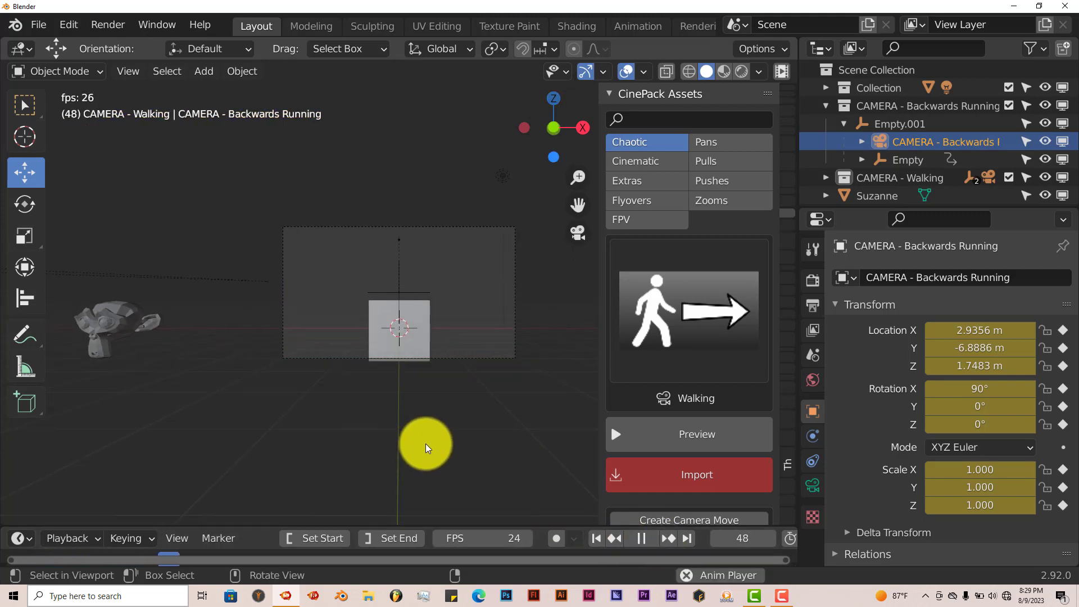
pyautogui.click(641, 538)
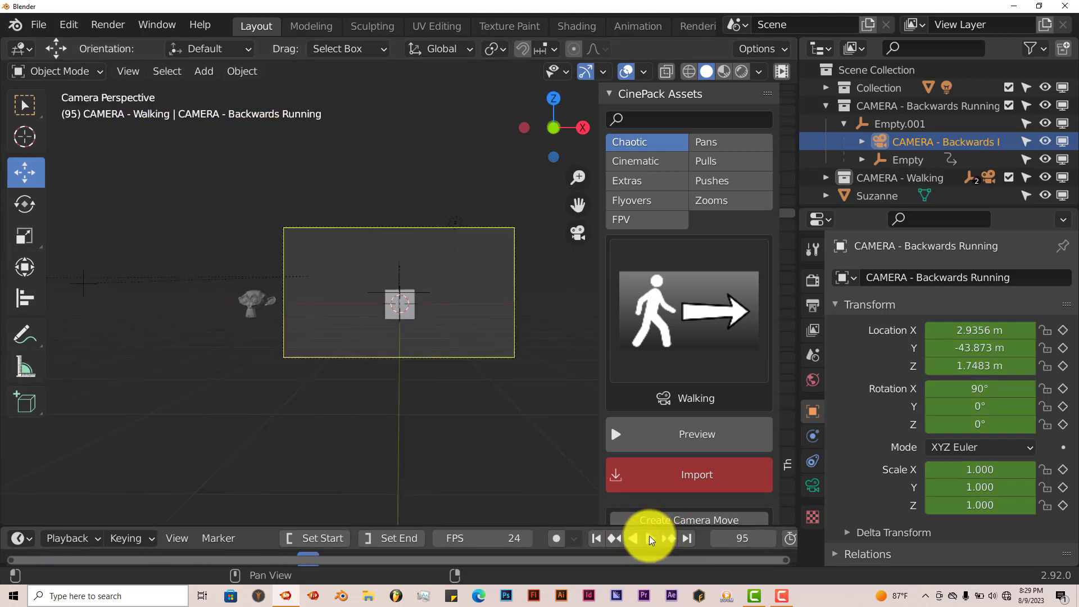
pyautogui.moveTo(450, 439); pyautogui.dragTo(323, 366, button='middle')
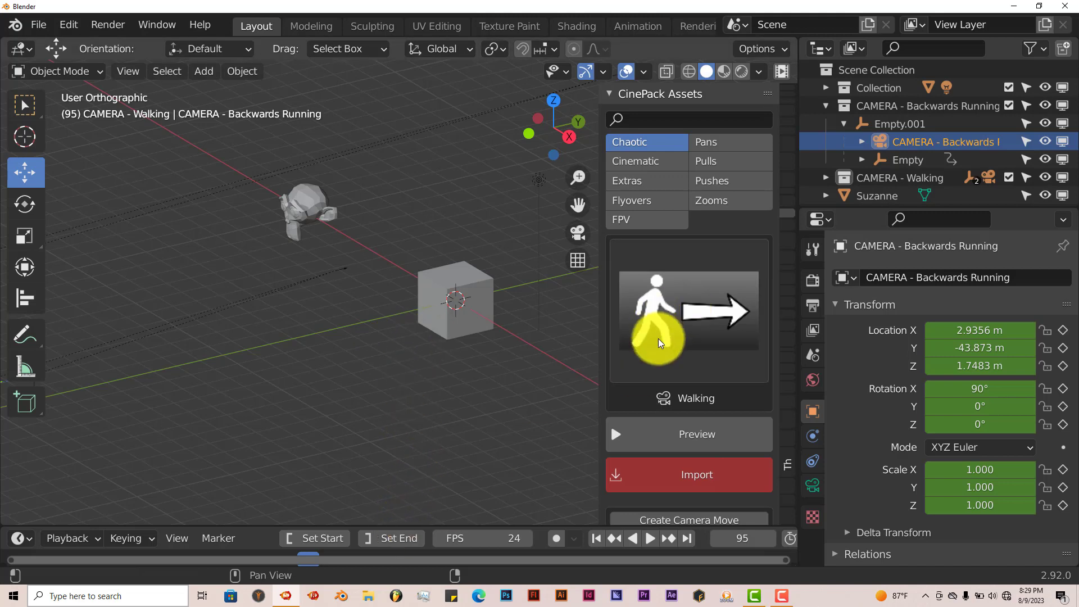
# Enlarge the timeline and move the Backwards Running camera's last keyframe to frame 20
pyautogui.scroll(-5, 655, 341)
pyautogui.scroll(-2, 658, 342)
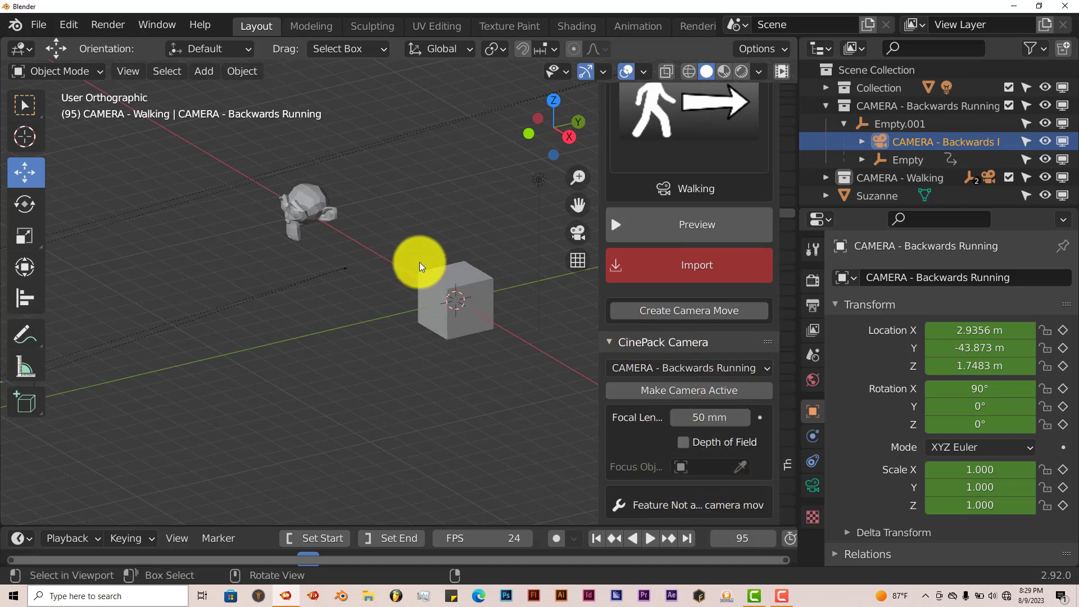
pyautogui.scroll(-3, 319, 311)
pyautogui.moveTo(319, 310); pyautogui.dragTo(282, 313, button='middle')
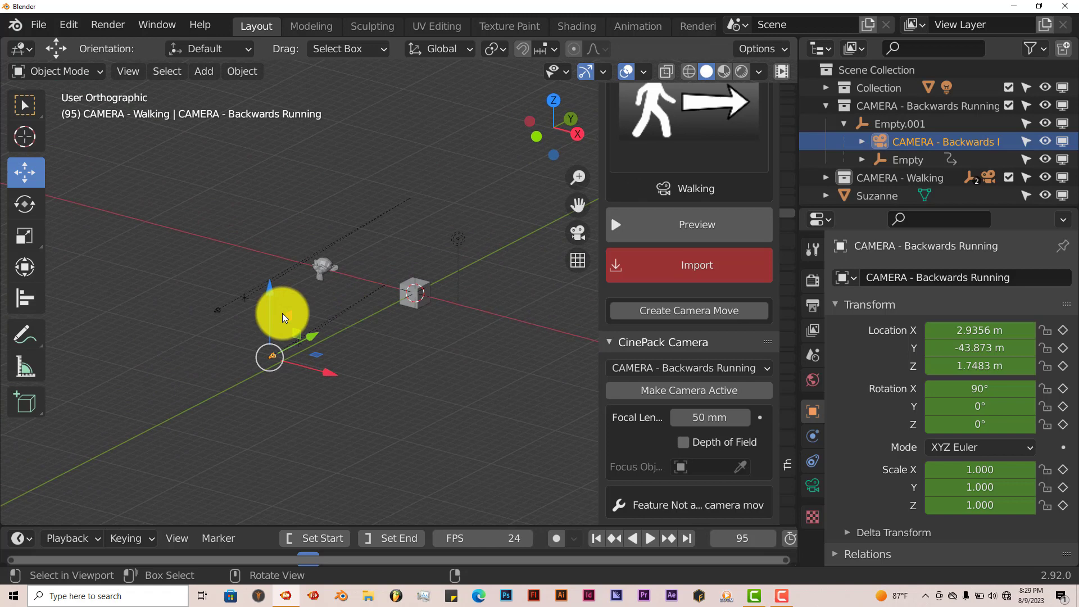
pyautogui.scroll(2, 273, 320)
pyautogui.scroll(1, 273, 319)
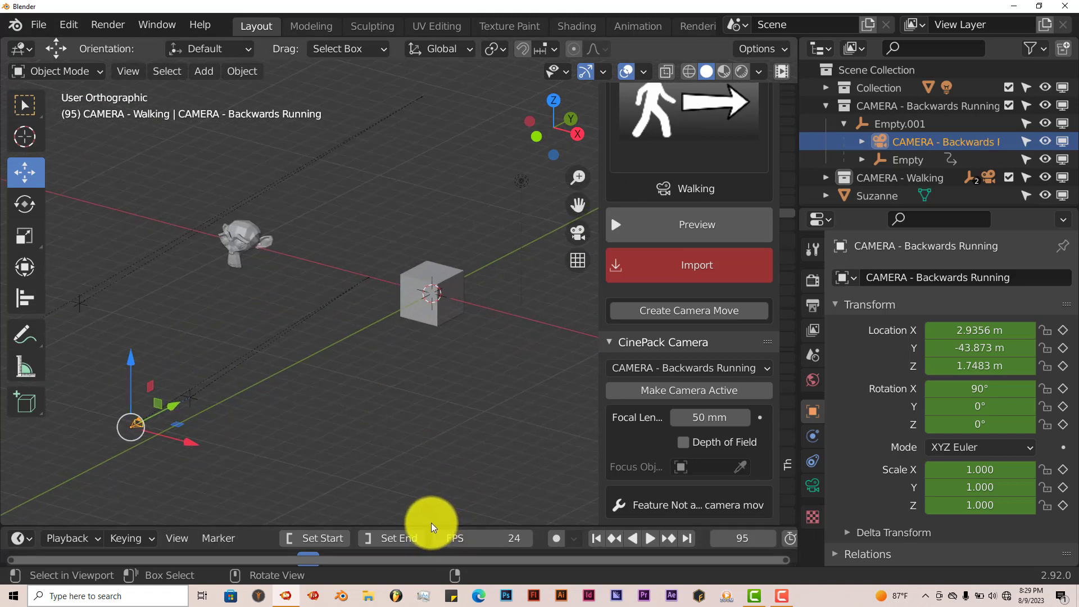
pyautogui.moveTo(430, 525); pyautogui.dragTo(438, 419)
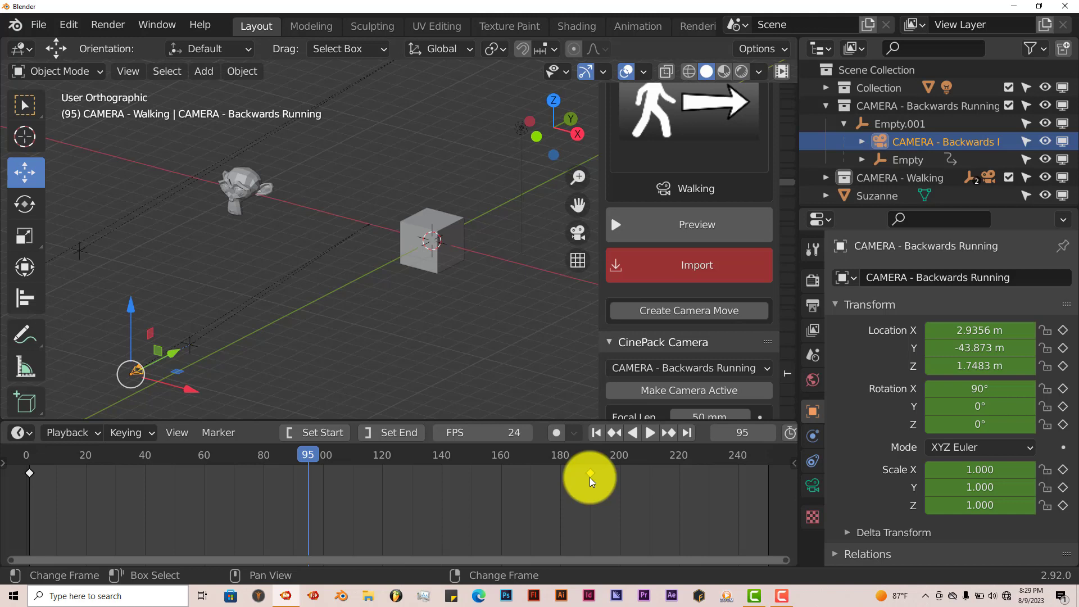
pyautogui.moveTo(589, 478); pyautogui.dragTo(87, 491)
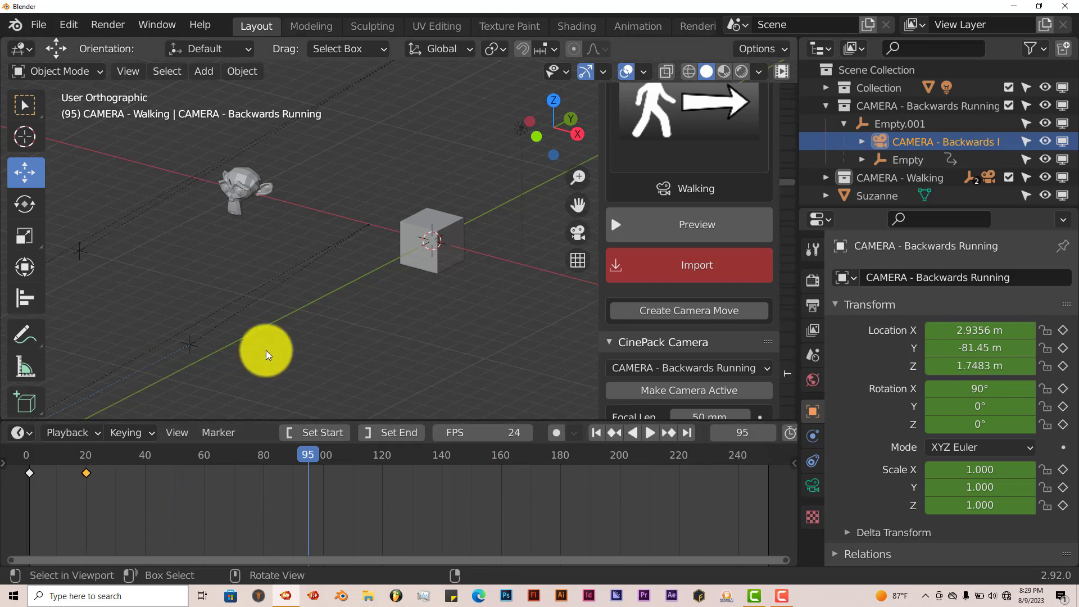
# Play the retimed Backwards Running move from the first frame through its camera, rewind, and leave the camera view
pyautogui.press('KP_0')
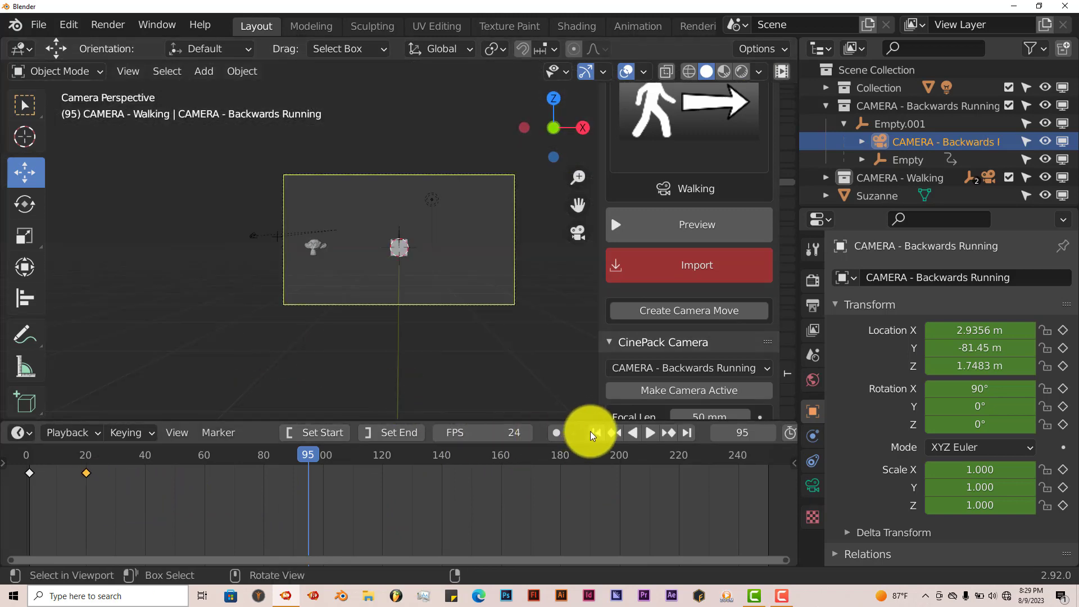
pyautogui.click(597, 432)
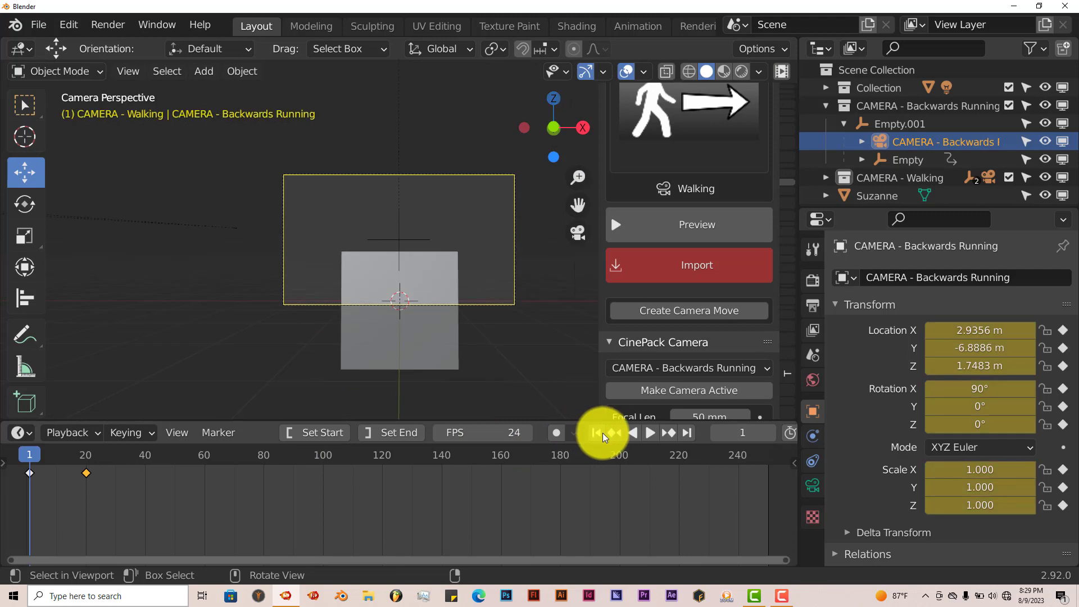
pyautogui.click(649, 433)
pyautogui.click(643, 433)
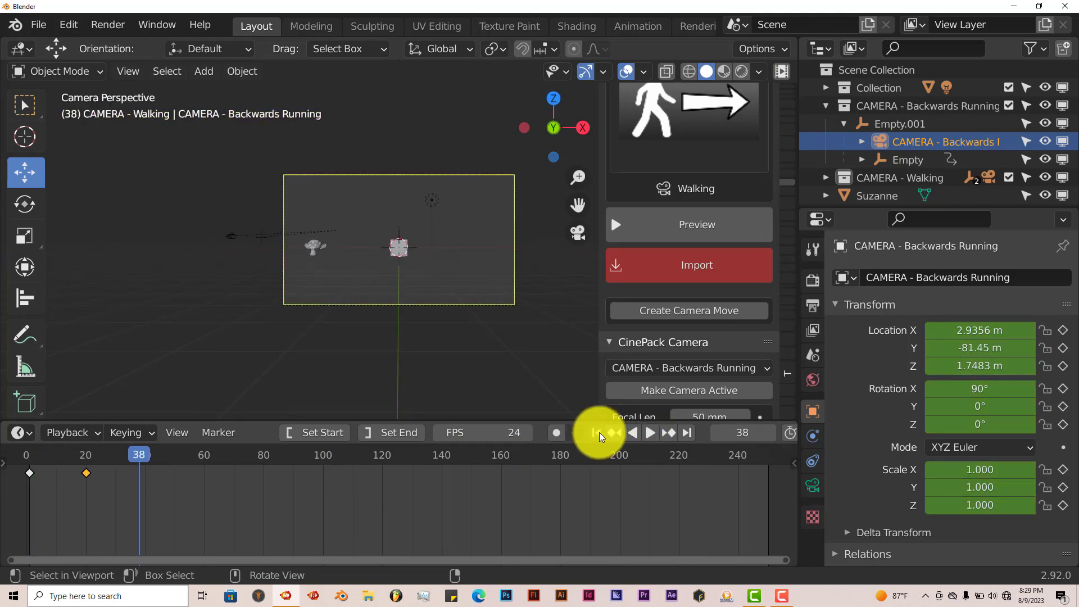
pyautogui.click(597, 432)
pyautogui.moveTo(393, 394); pyautogui.dragTo(234, 366, button='middle')
pyautogui.scroll(-2, 310, 349)
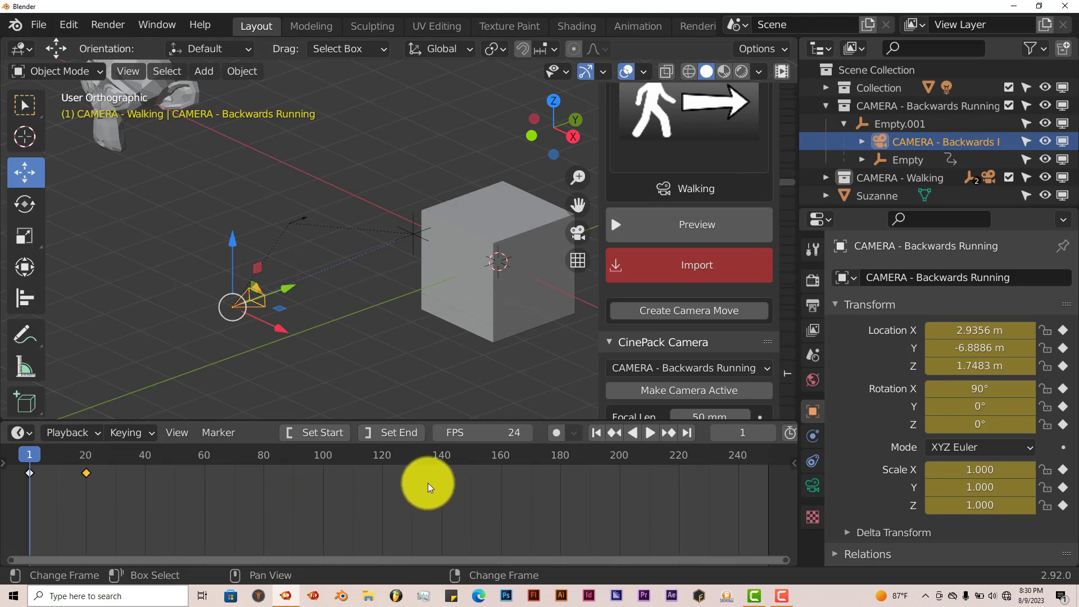
# Browse the available camera moves in the Pans and Pulls categories of the CinePack assets
pyautogui.scroll(-5, 672, 339)
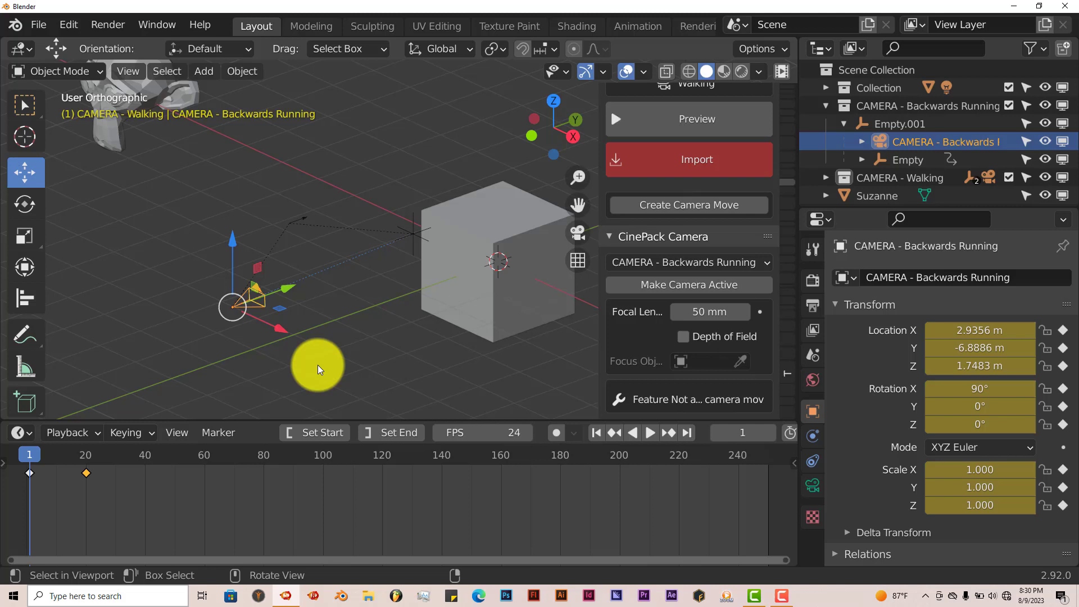
pyautogui.moveTo(317, 368)
pyautogui.mouseDown(button='middle')
pyautogui.moveTo(289, 381)
pyautogui.moveTo(299, 390)
pyautogui.moveTo(299, 366)
pyautogui.mouseUp(button='middle')
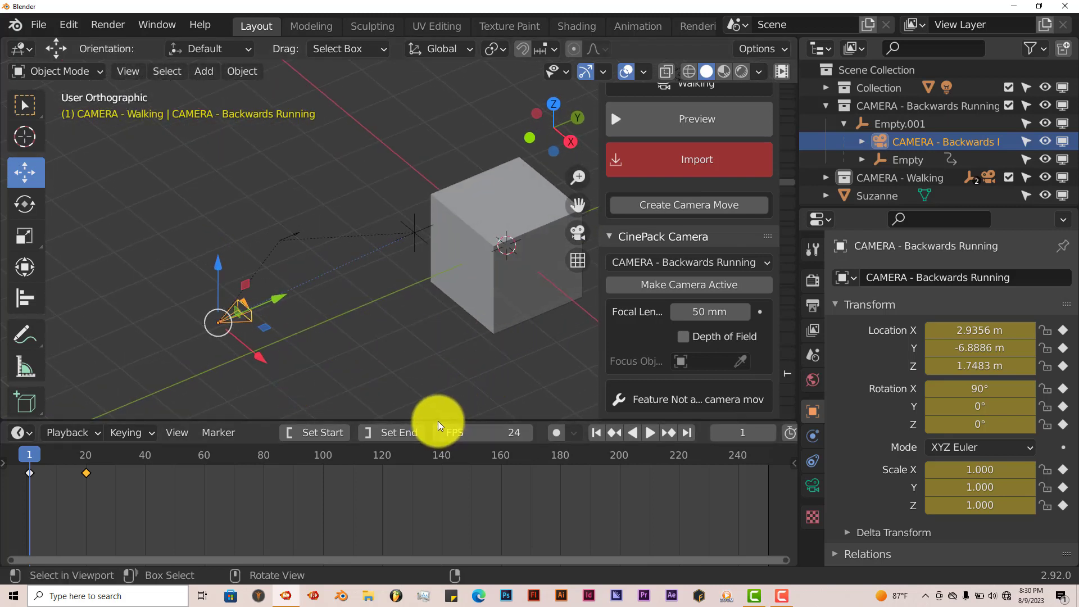
pyautogui.scroll(8, 676, 281)
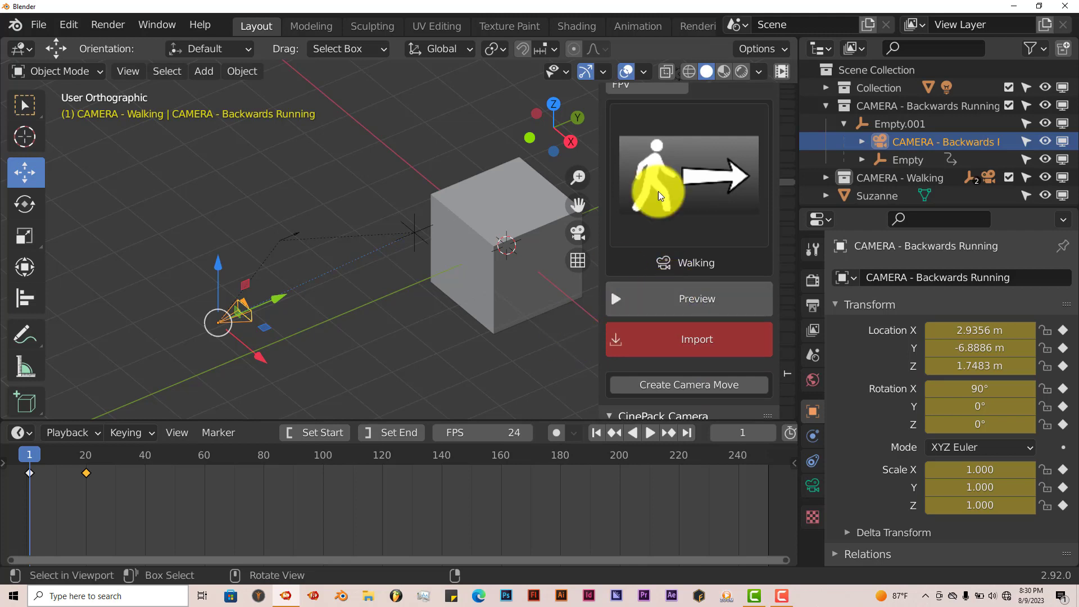
pyautogui.scroll(5, 679, 169)
pyautogui.click(704, 144)
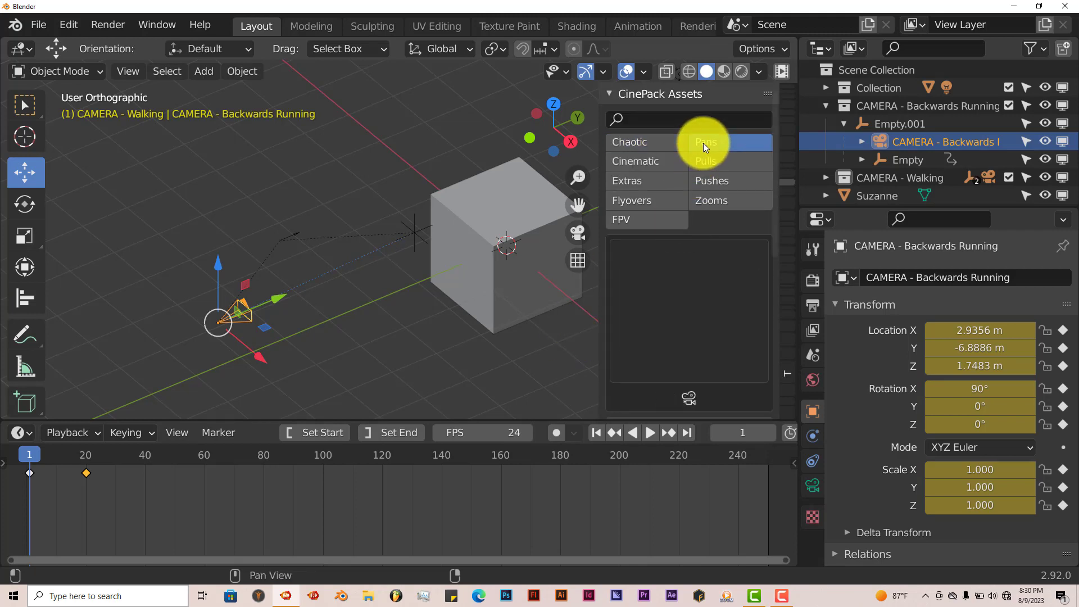
pyautogui.click(691, 282)
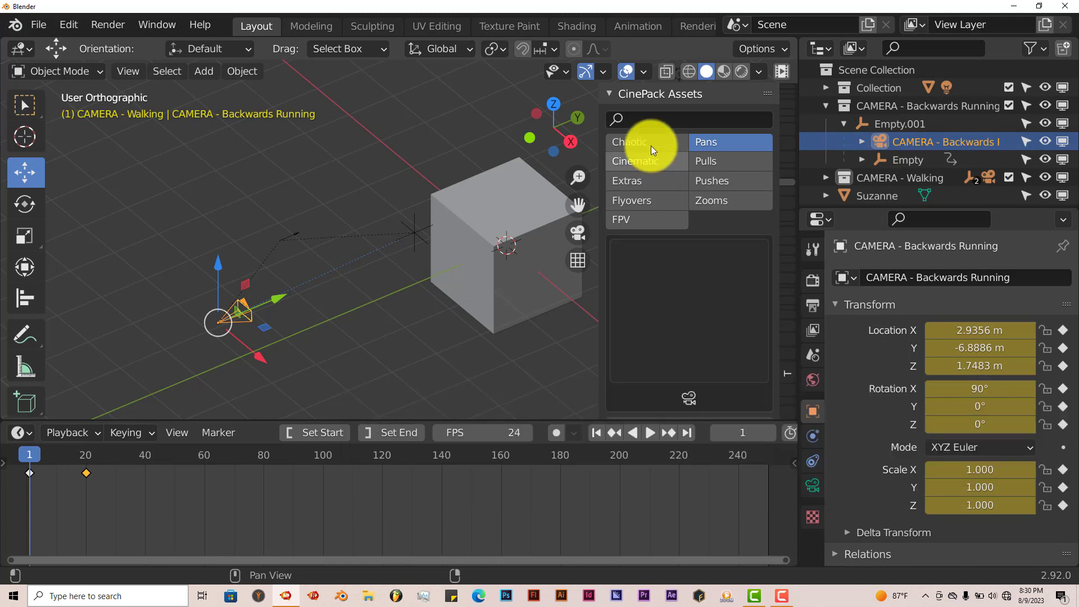
pyautogui.click(715, 156)
pyautogui.click(702, 301)
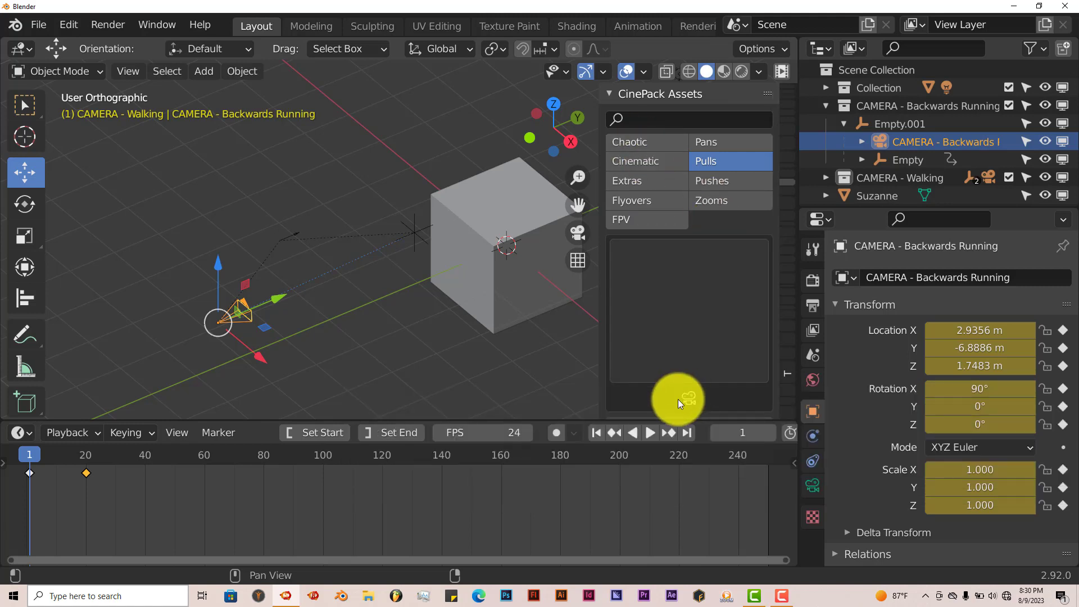
# Show the Extras category's assets, shrinking the timeline to give the asset list more room
pyautogui.click(633, 179)
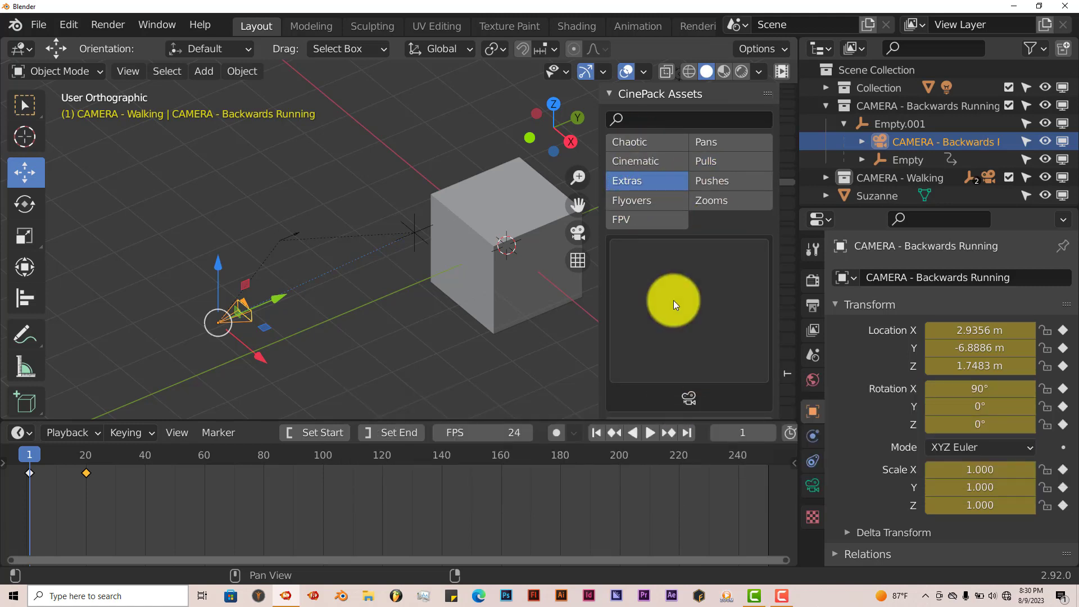
pyautogui.scroll(-4, 686, 354)
pyautogui.scroll(1, 685, 353)
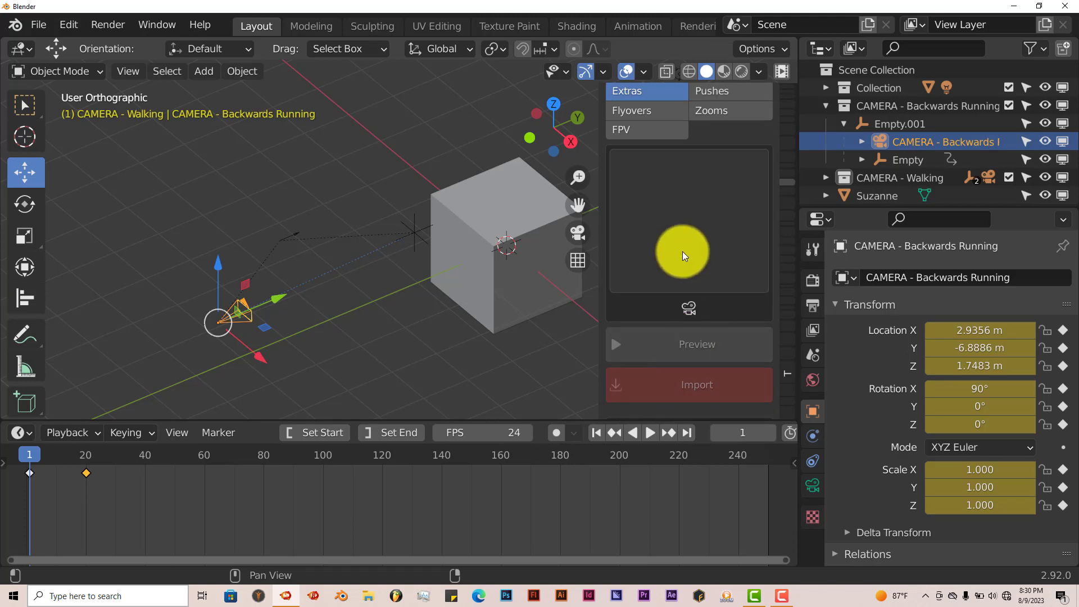
pyautogui.scroll(3, 664, 261)
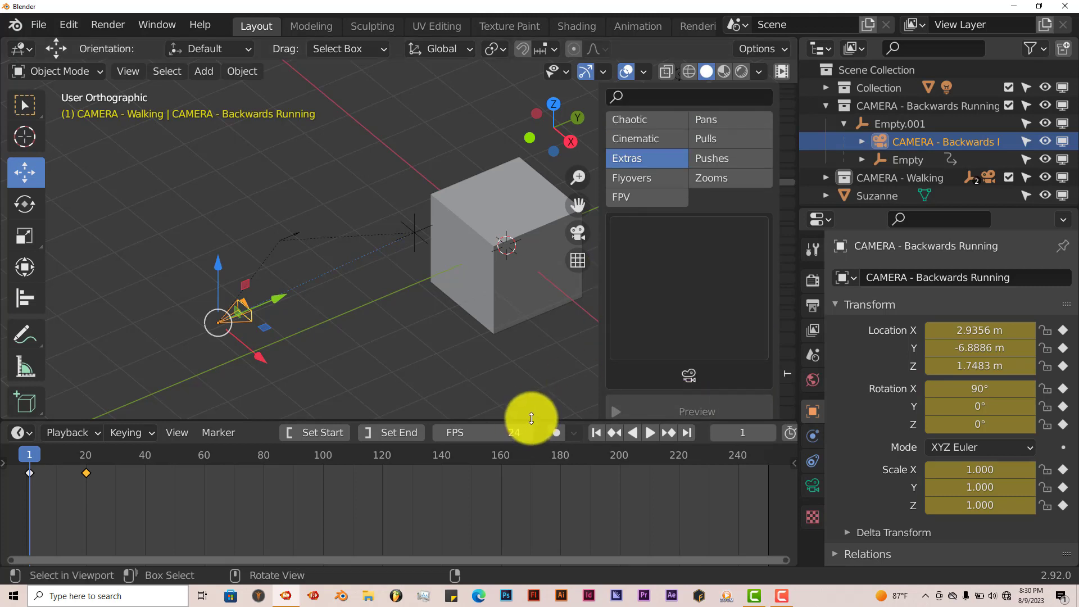
pyautogui.moveTo(532, 420); pyautogui.dragTo(539, 475)
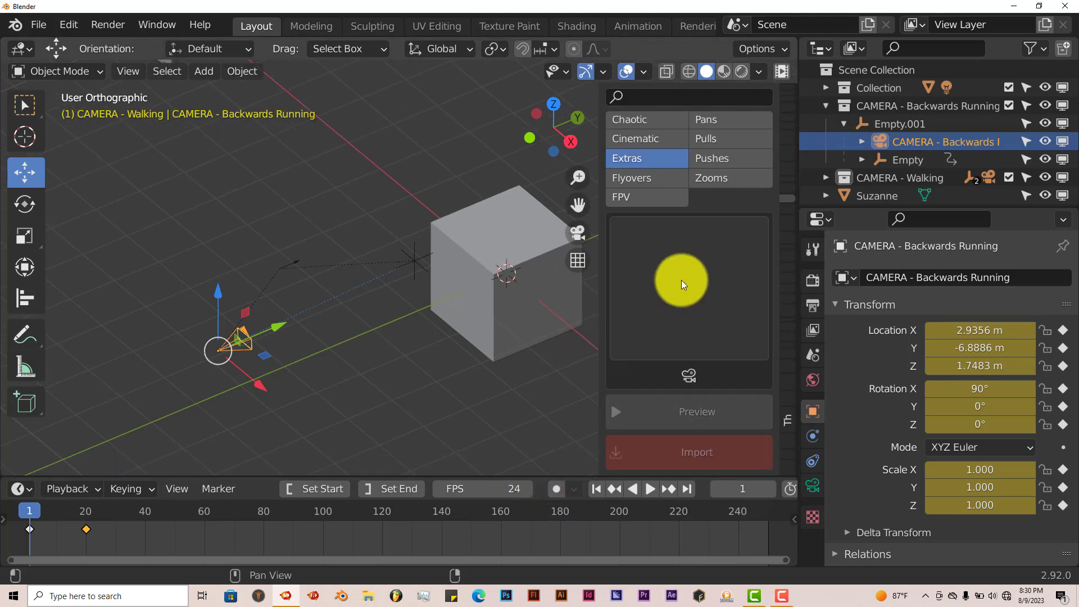
pyautogui.click(684, 273)
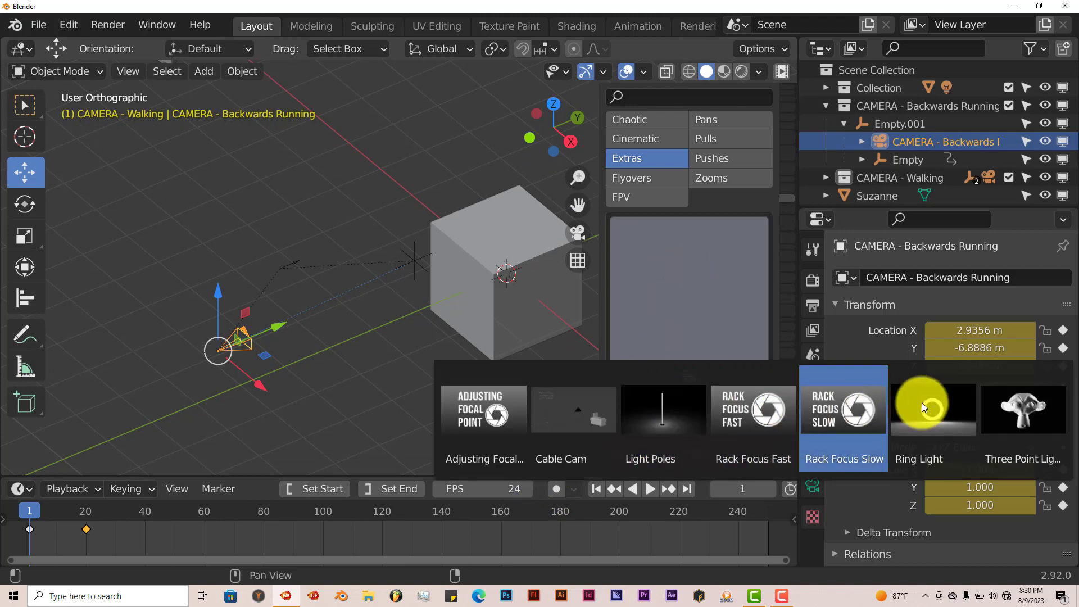
# Browse the camera moves in the Flyovers category and through the longer Cinematic list without choosing a different move
pyautogui.click(668, 175)
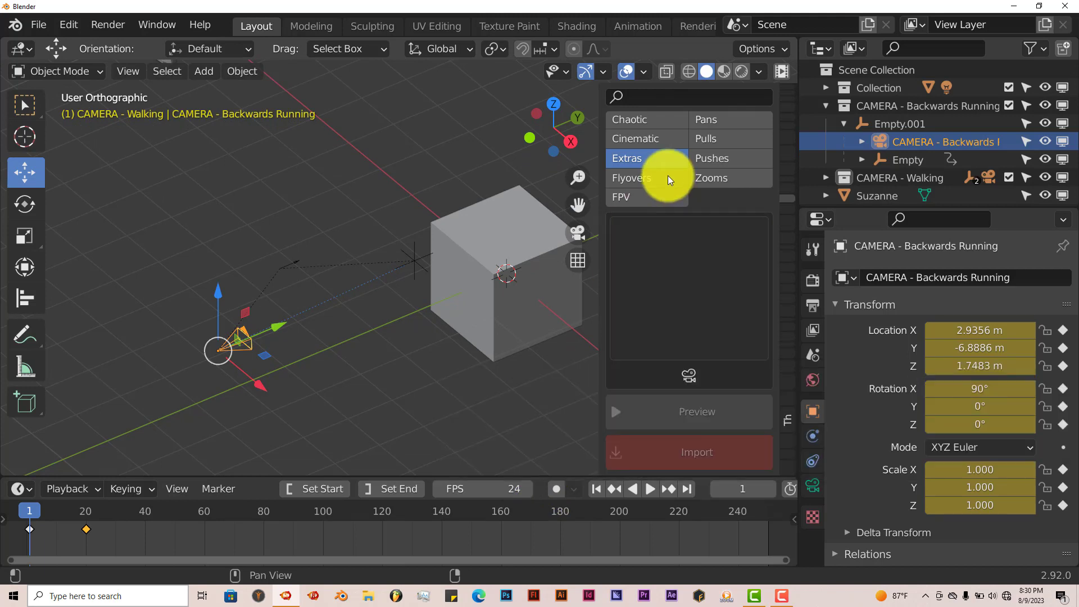
pyautogui.click(676, 275)
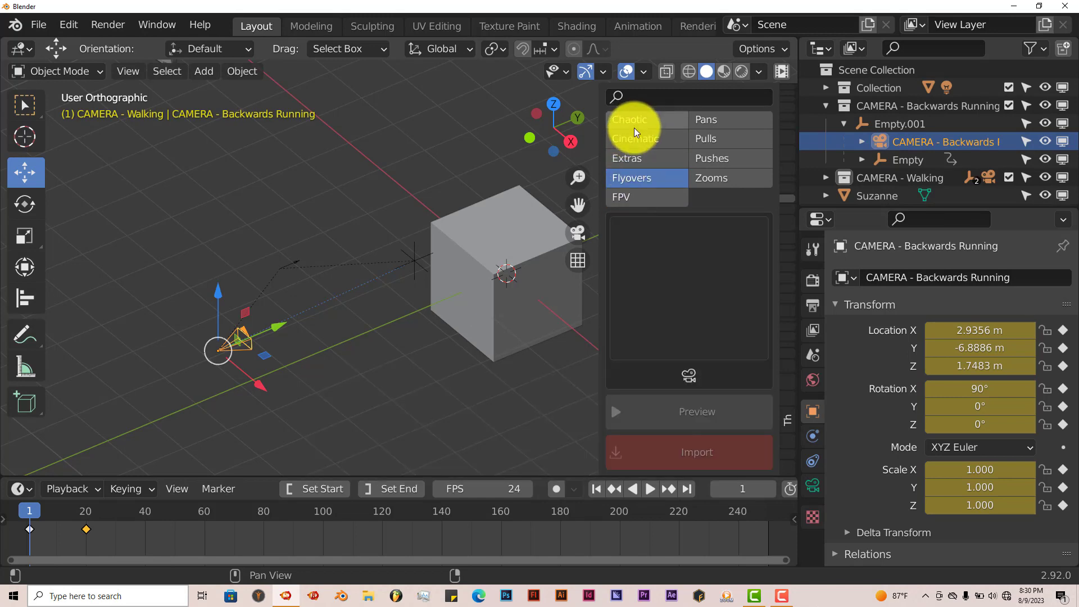
pyautogui.click(632, 140)
pyautogui.click(669, 271)
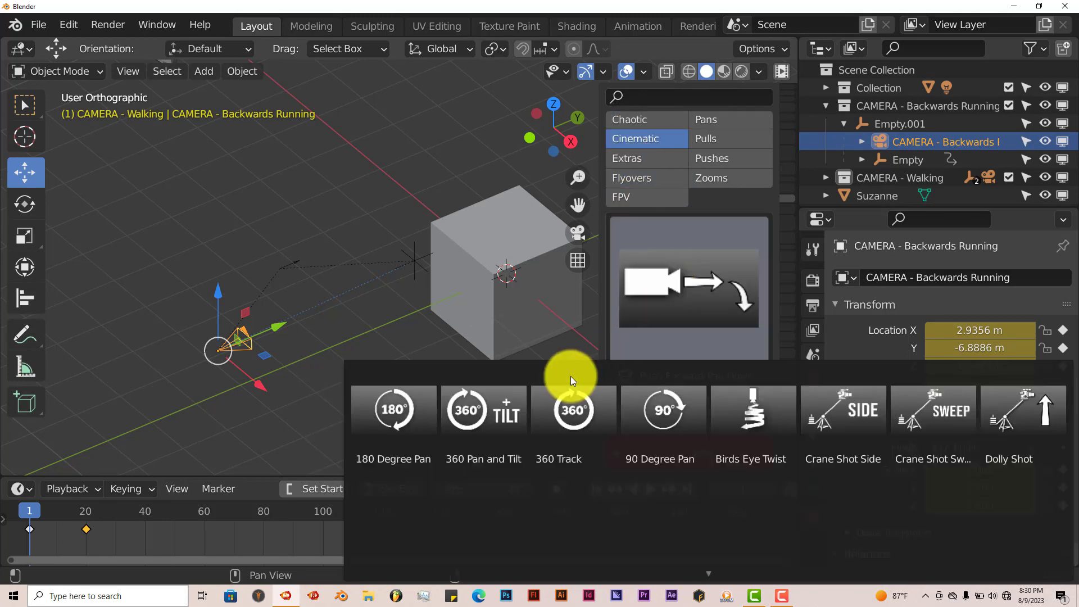
pyautogui.scroll(-5, 910, 425)
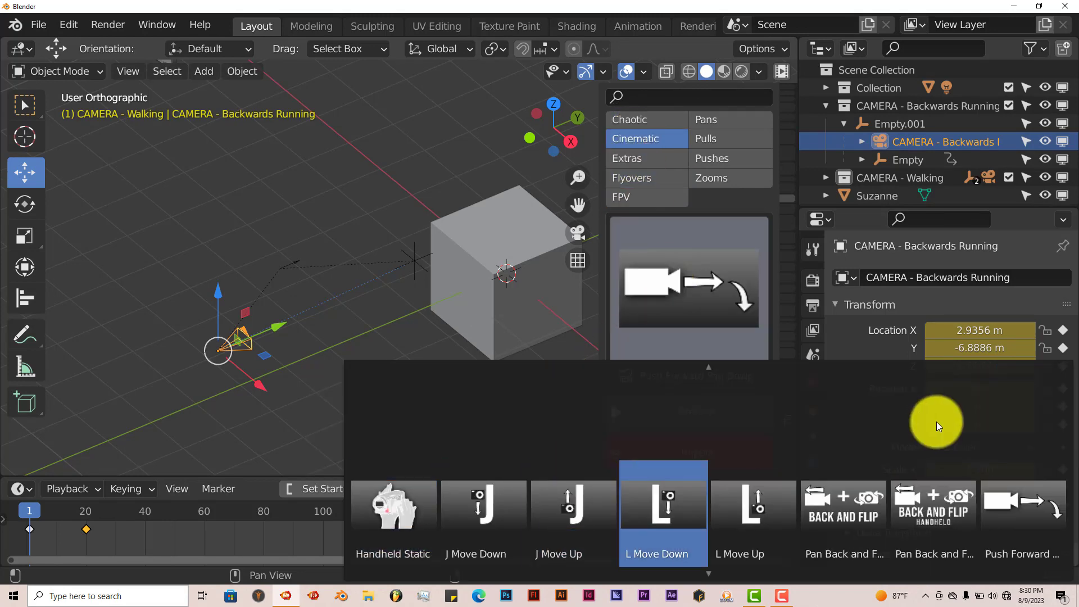
pyautogui.click(949, 483)
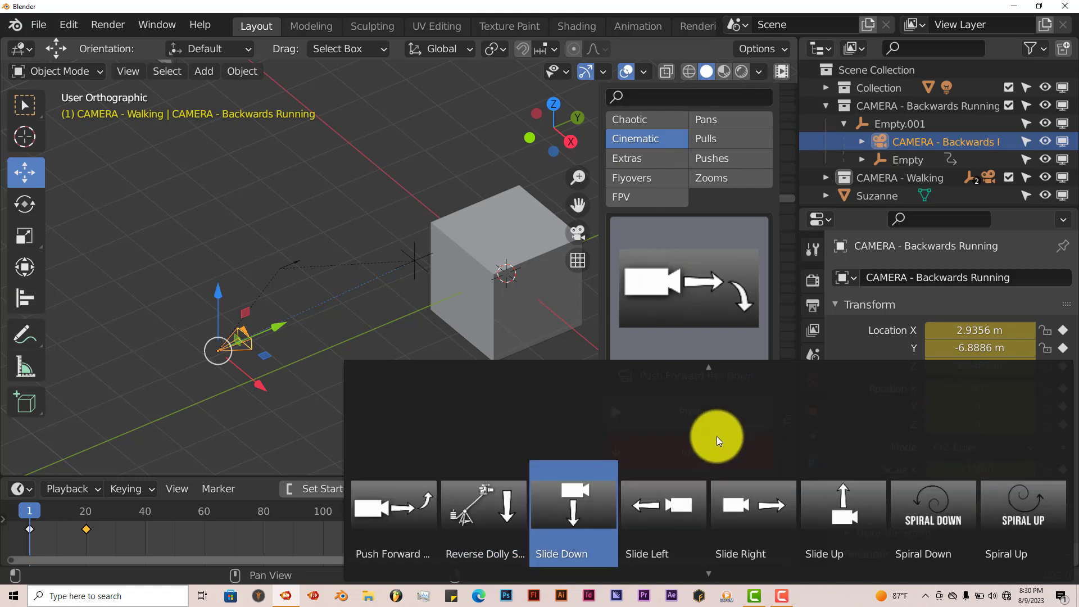
pyautogui.scroll(2, 714, 316)
pyautogui.click(676, 298)
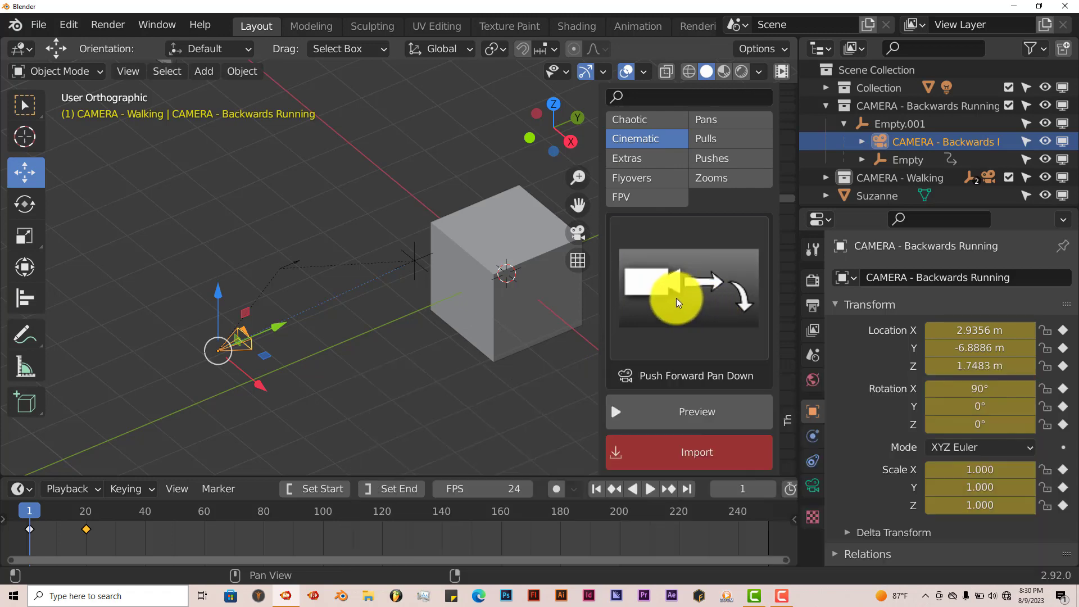
pyautogui.moveTo(376, 386); pyautogui.dragTo(360, 366, button='middle')
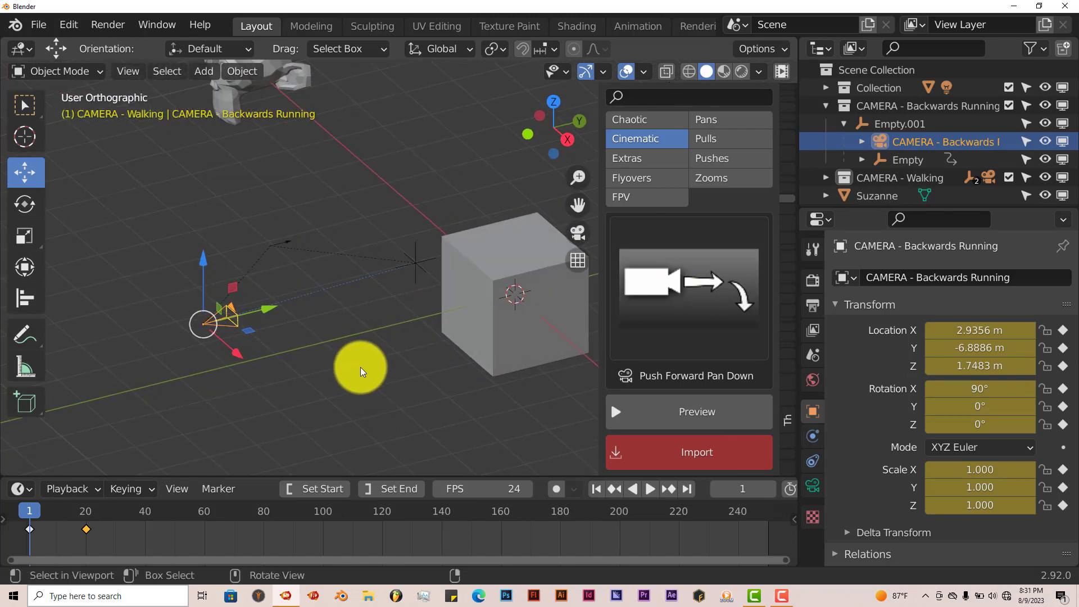